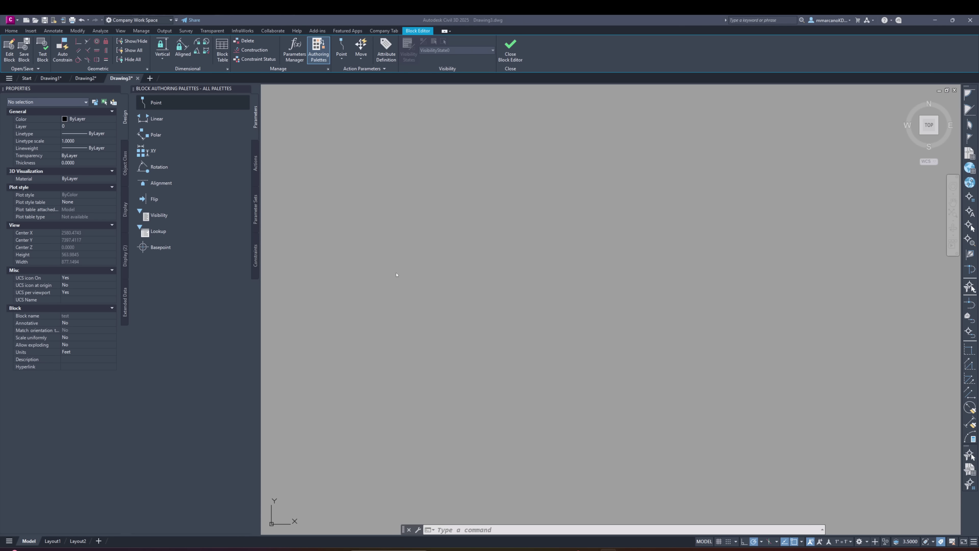
Draw a rectangle 200 long and 100 wide in the block editor using the Dimensions option
left_click(396, 274)
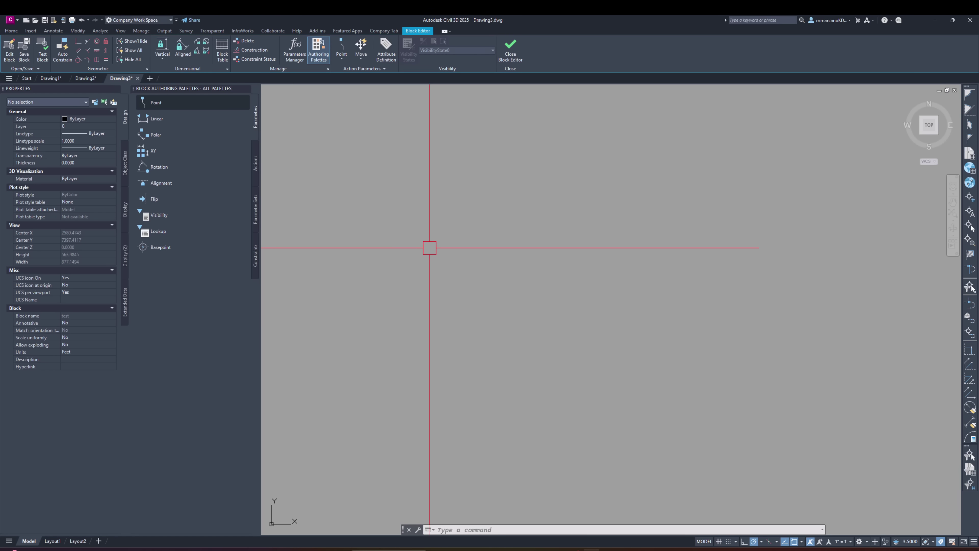
type("rec")
key("Return")
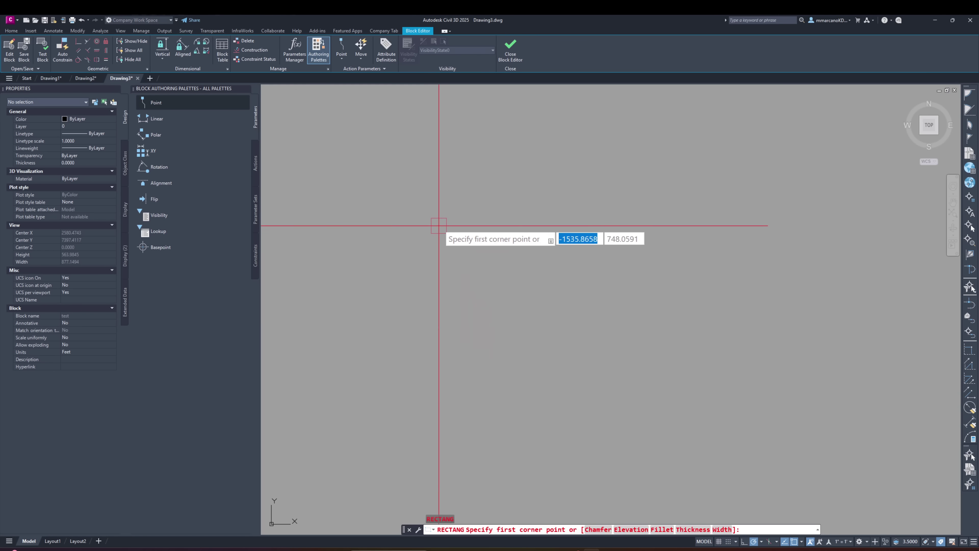
left_click(448, 227)
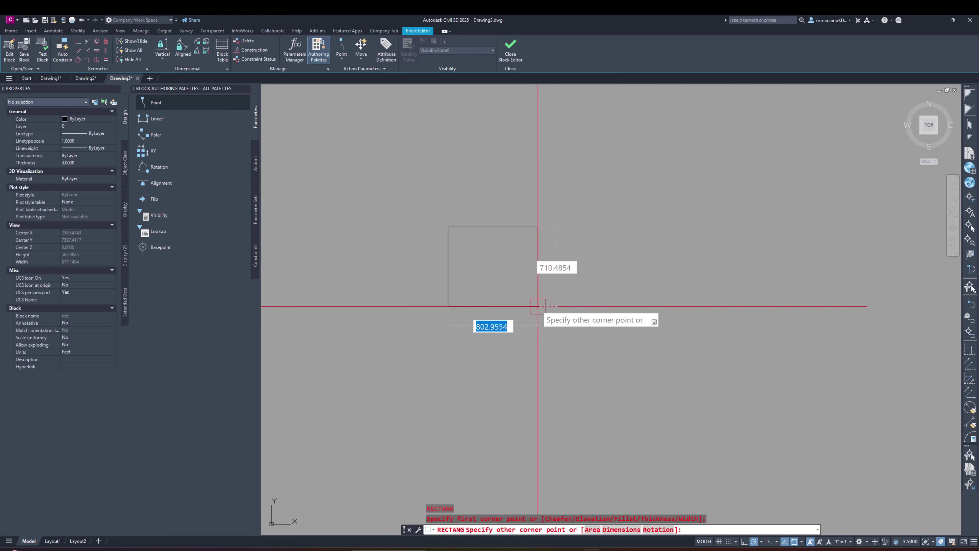
type("d")
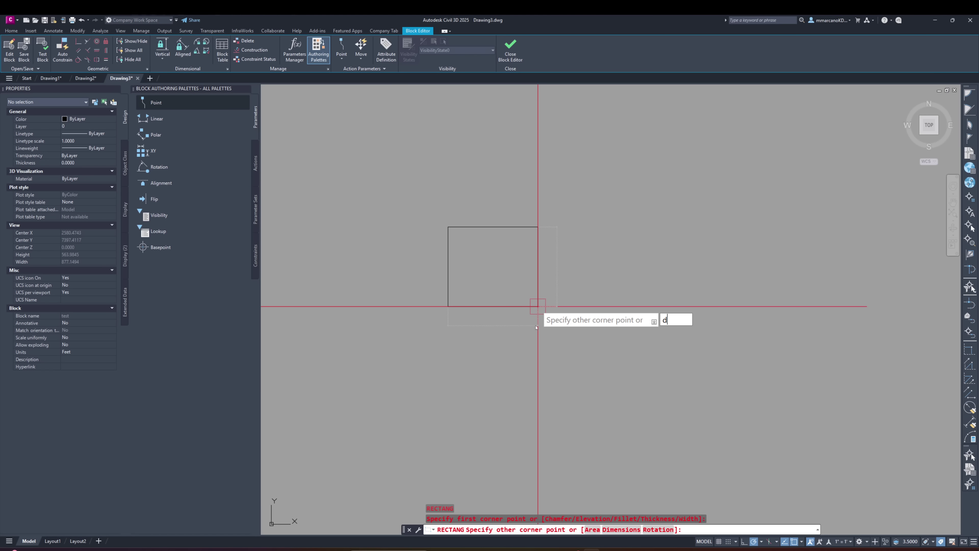
key("Return")
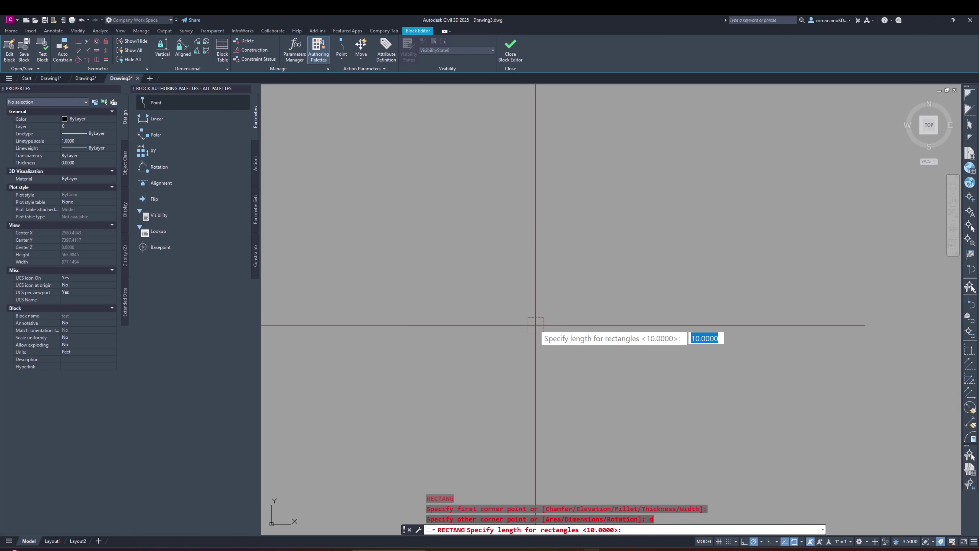
type("200")
key("Return")
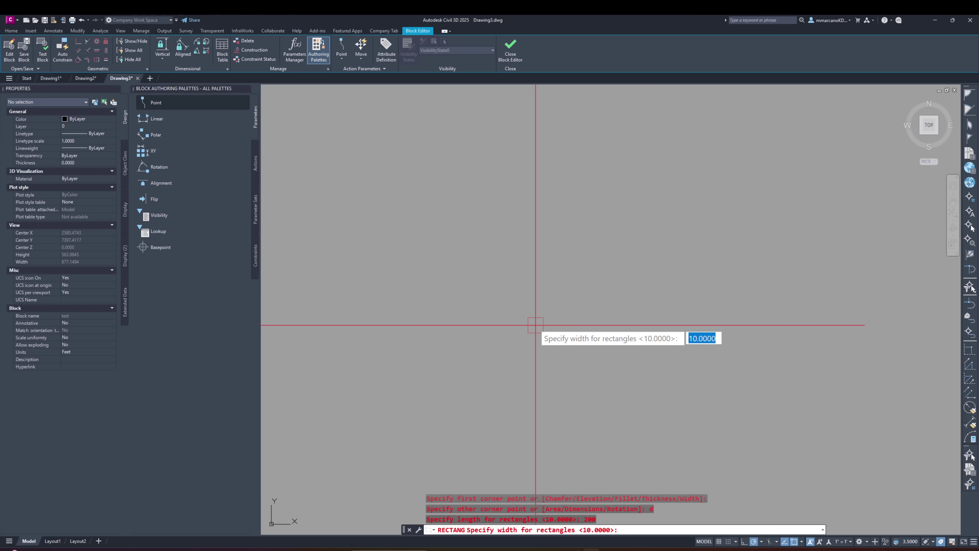
type("100")
key("Return")
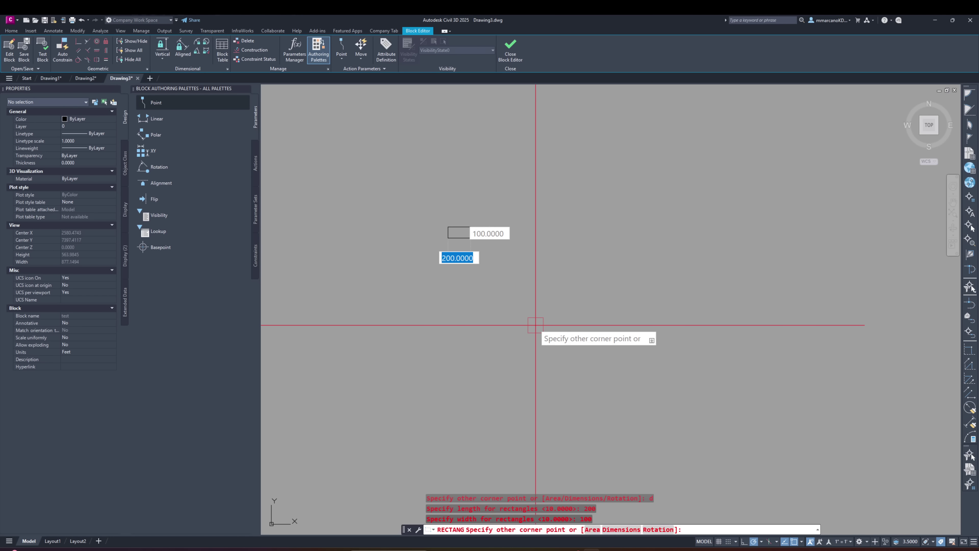
left_click(514, 254)
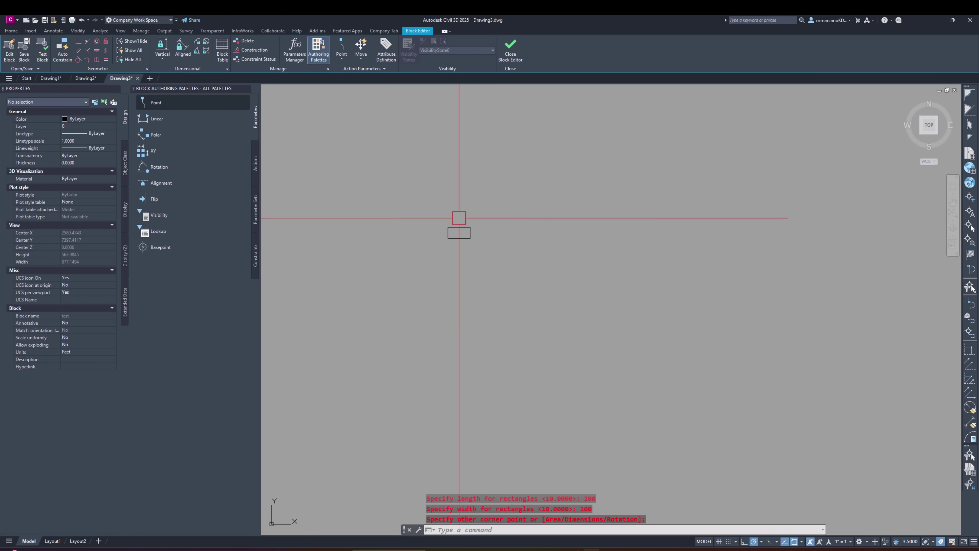
Draw a horizontal polyline about 277 units long above the rectangle
scroll(458, 218, "up", 8)
middle_click_drag(417, 214, 455, 230)
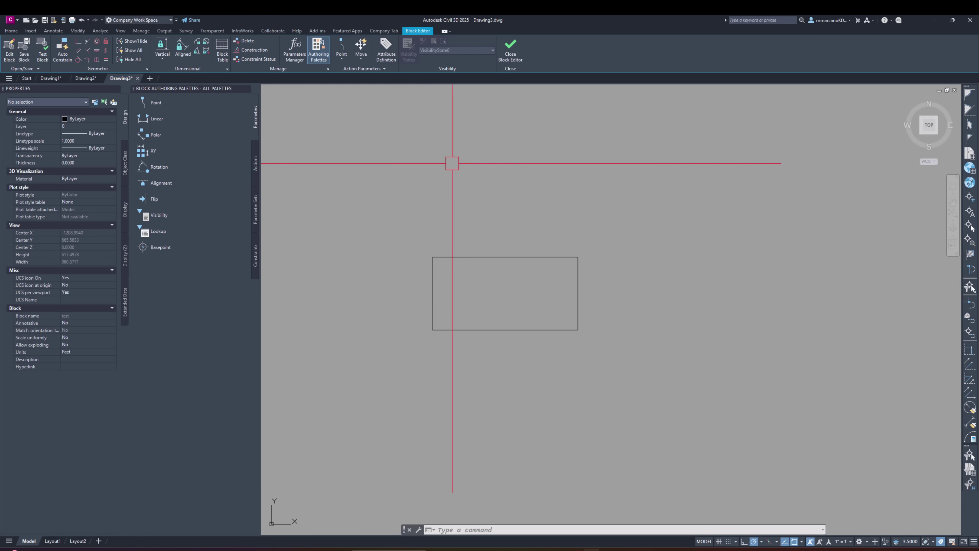
key("Escape")
type("pl")
key("Return")
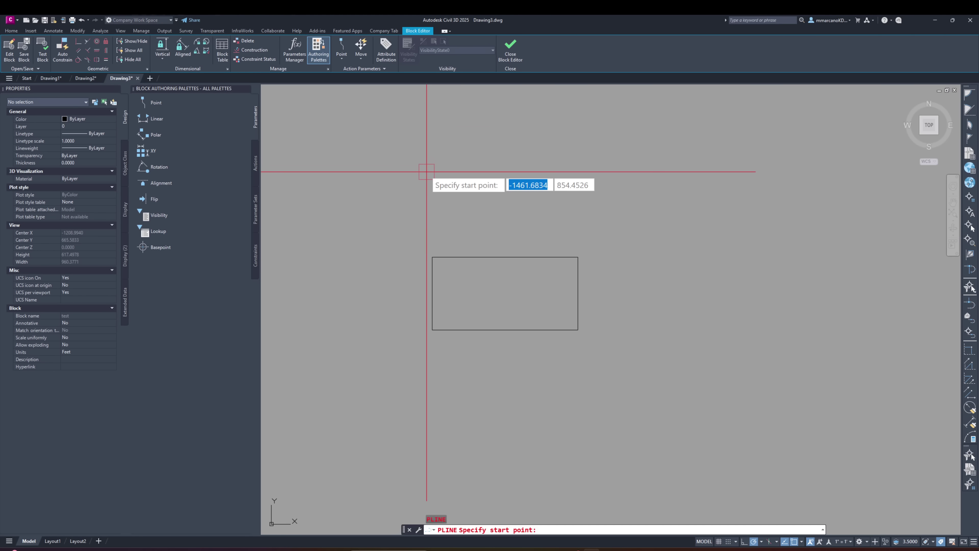
left_click(394, 168)
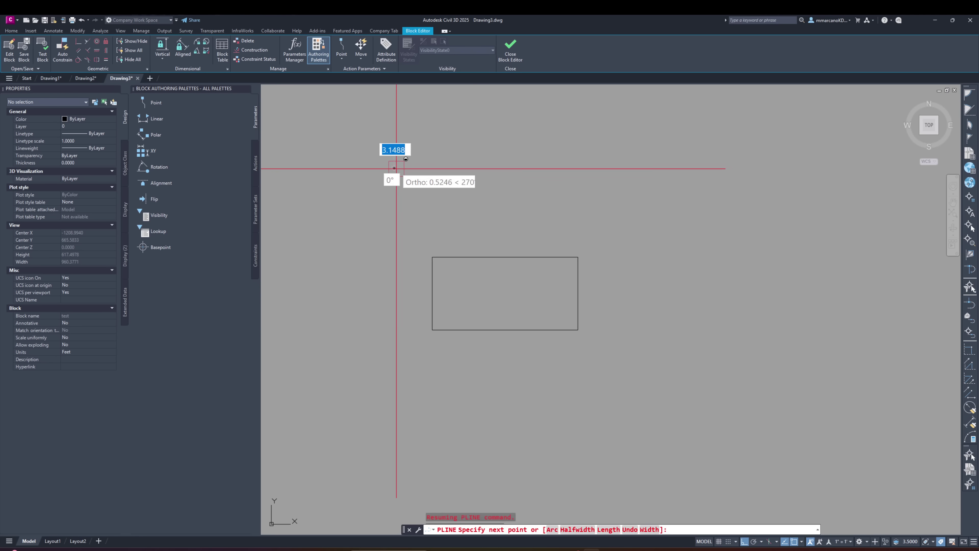
left_click(596, 168)
key("Escape")
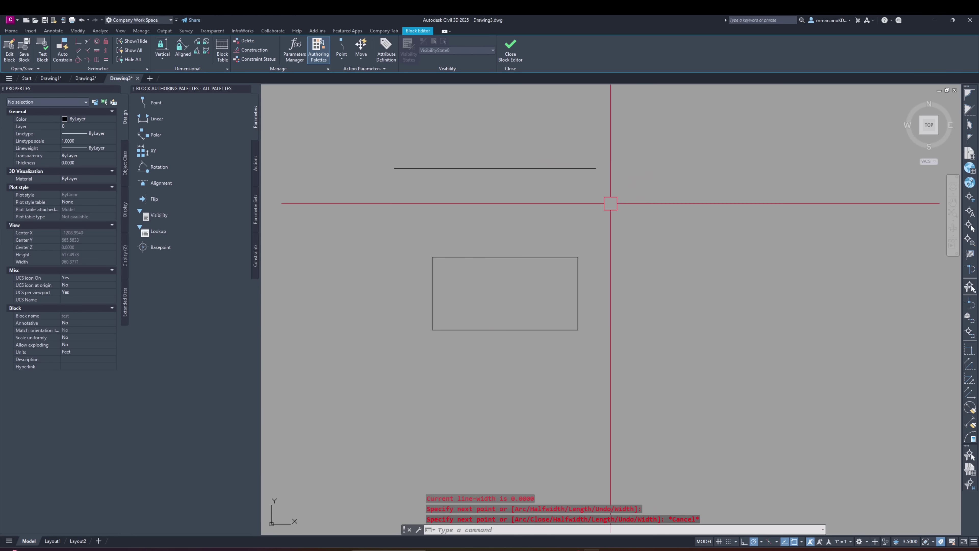
Add a Horizontal constraint parameter between the polyline's two endpoints, with its dimension line above the polyline
left_click(162, 58)
left_click(166, 87)
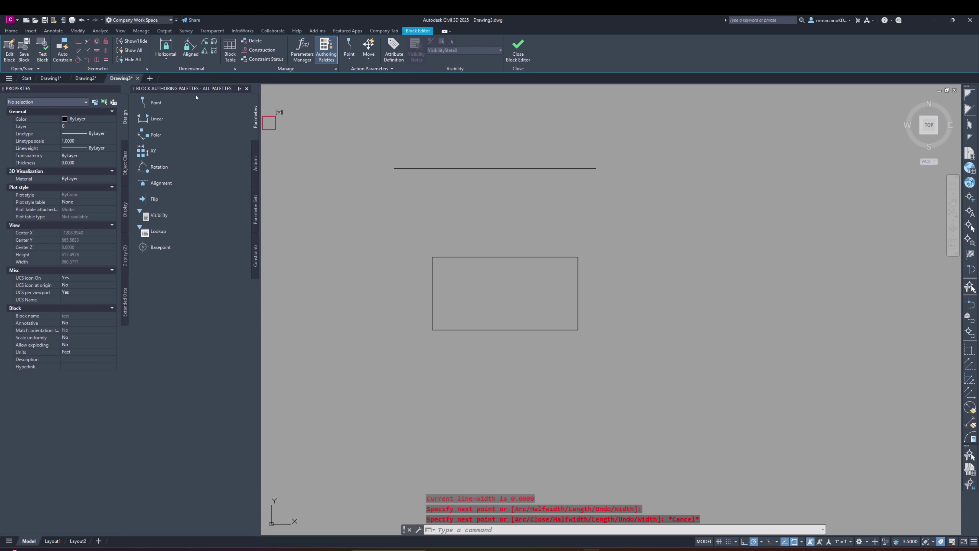
left_click(412, 168)
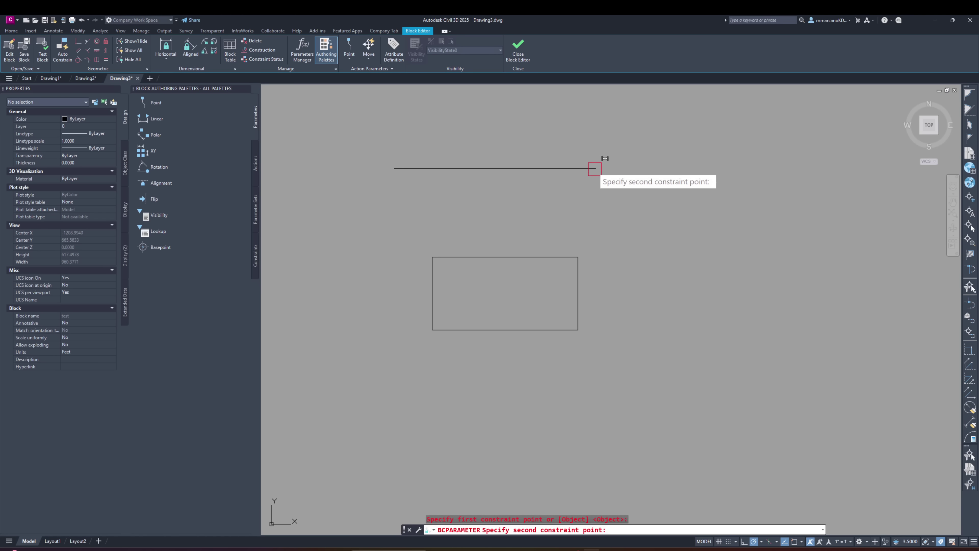
left_click(588, 167)
left_click(576, 127)
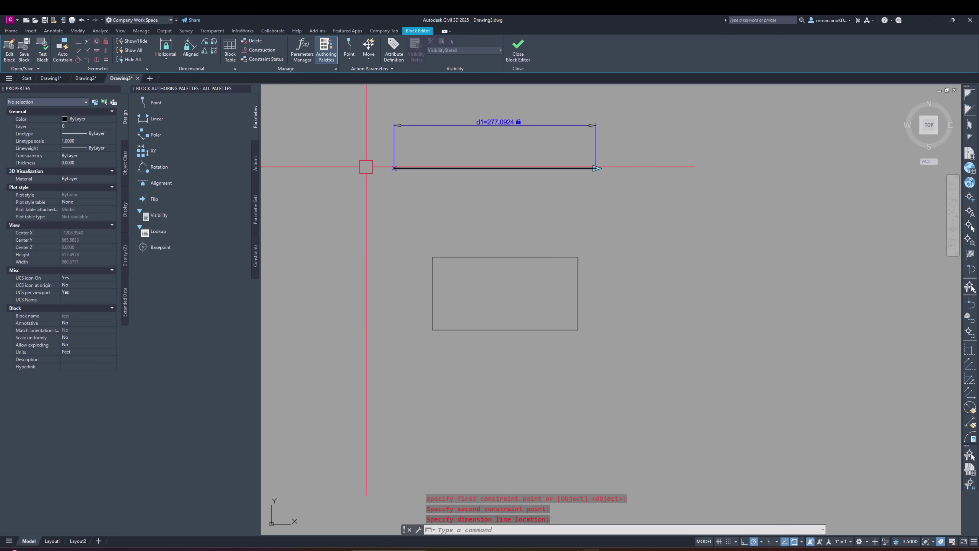
Stretch the right endpoint of the horizontally constrained polyline diagonally down past the rectangle to test the constraint
left_click(565, 167)
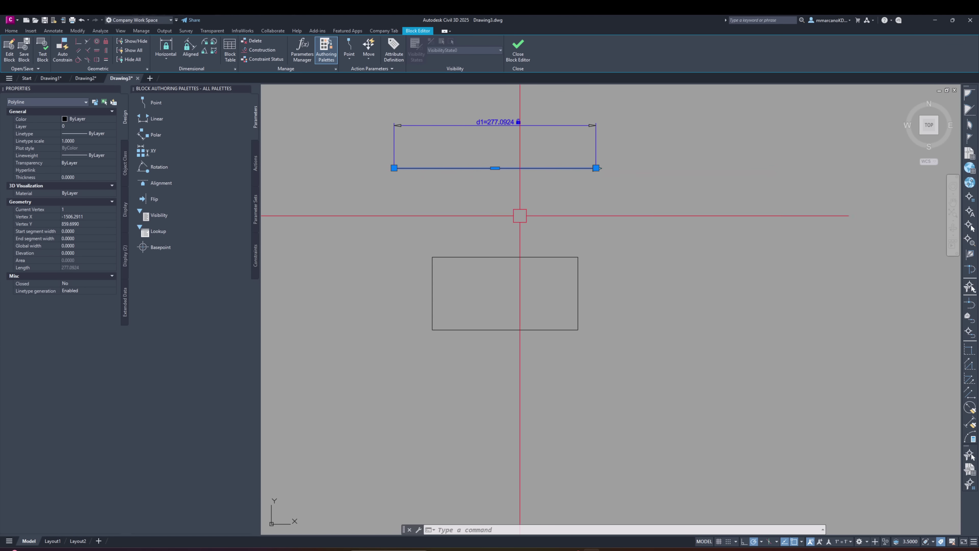
mouse_move(596, 168)
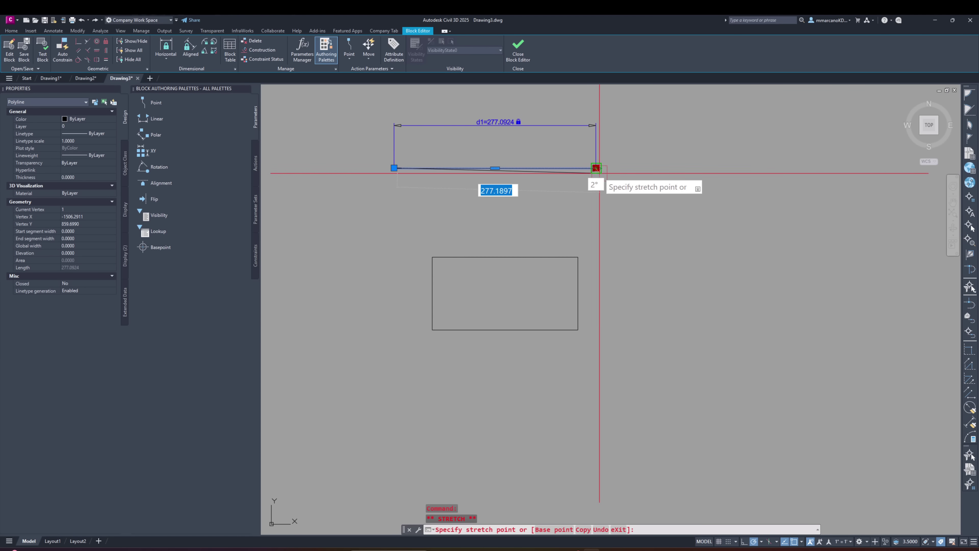
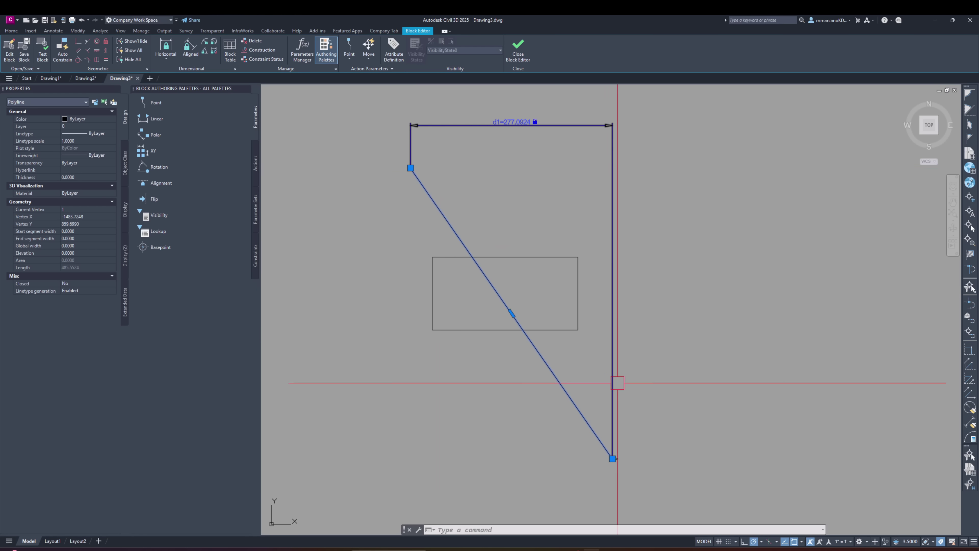
left_click(612, 458)
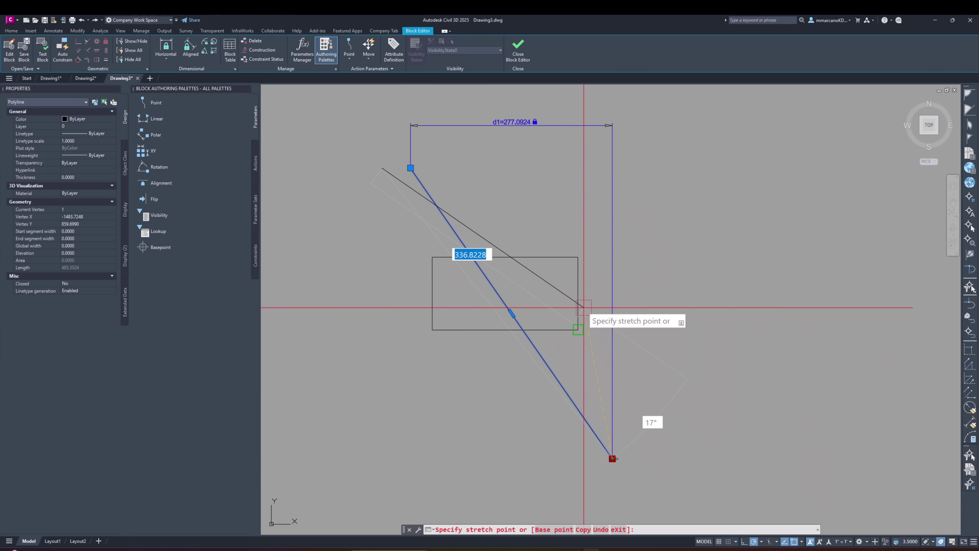
key("Escape")
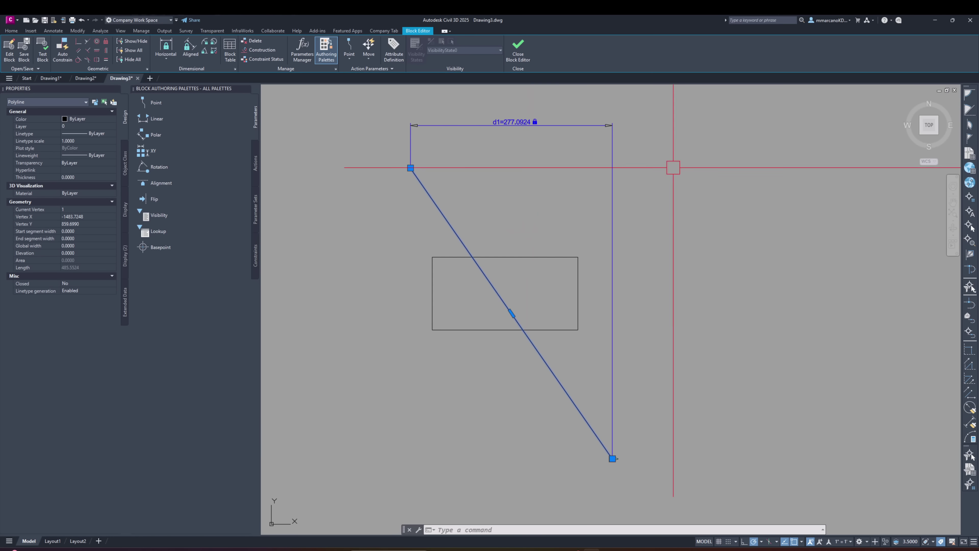
key("Escape")
key("Escape")
key("Escape")
Delete the slanted polyline together with its horizontal constraint parameter
left_click(507, 120)
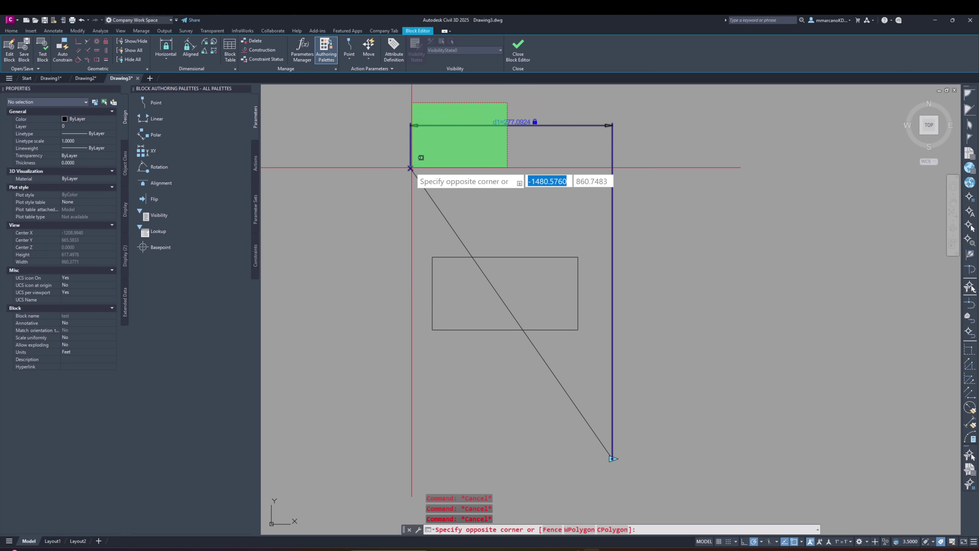
left_click(412, 170)
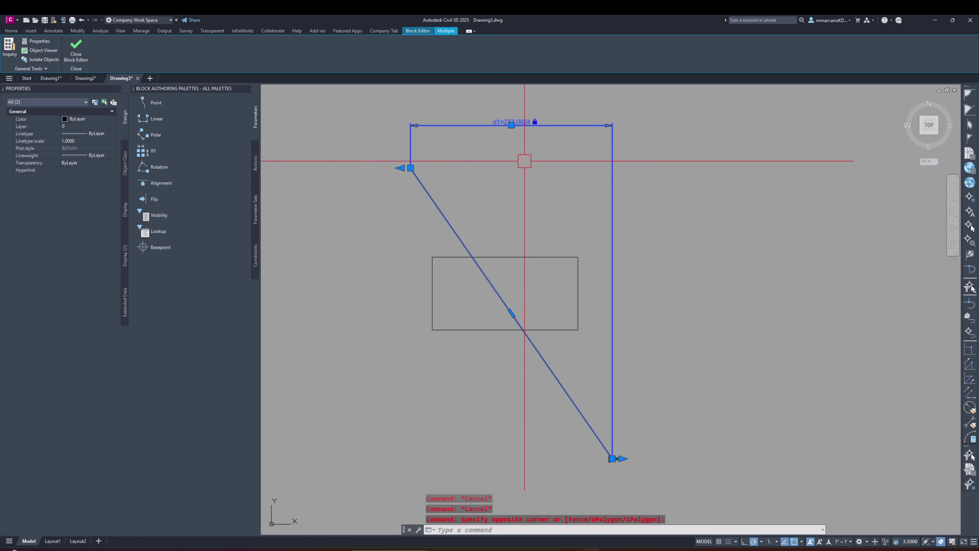
key("Delete")
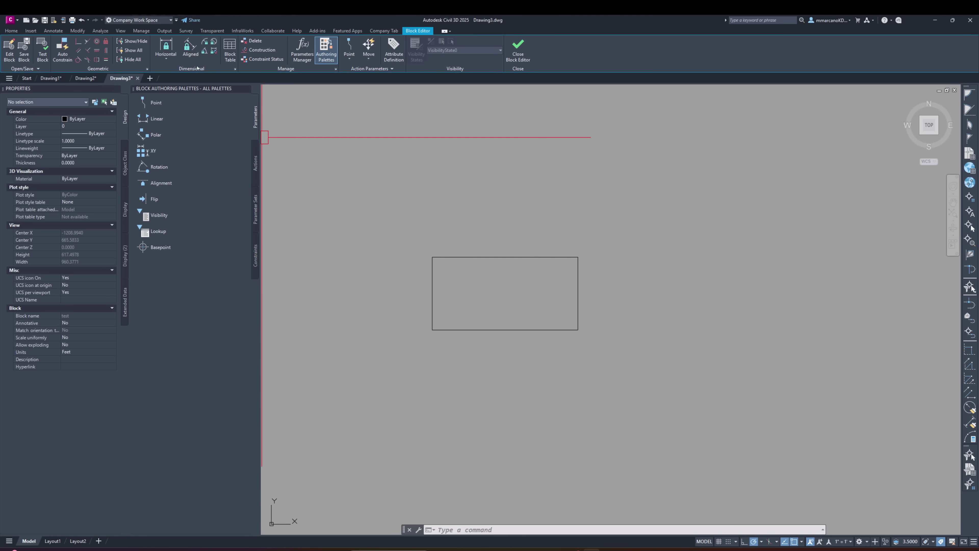
Draw a new horizontal polyline about 332 units long above the rectangle with Ortho on
left_click(195, 54)
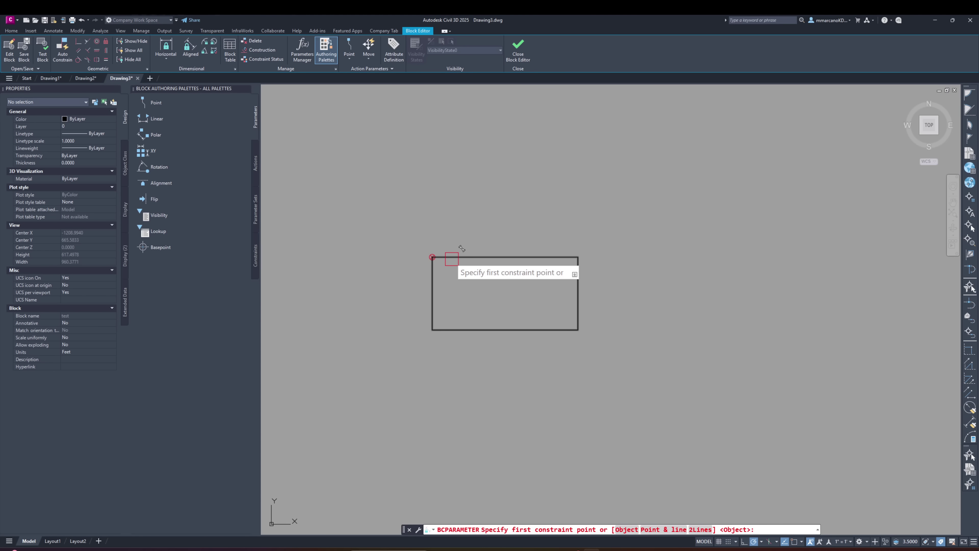
key("Escape")
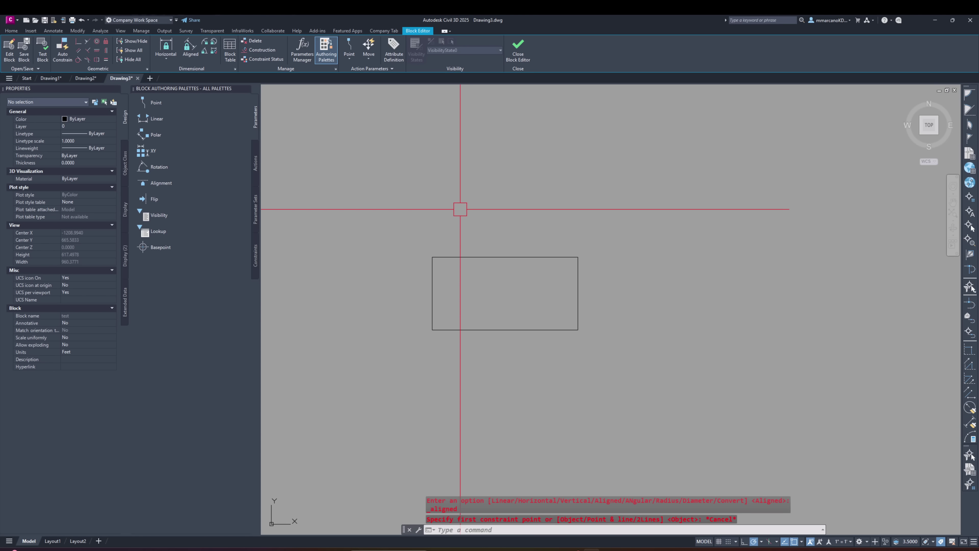
type("PL")
key("Return")
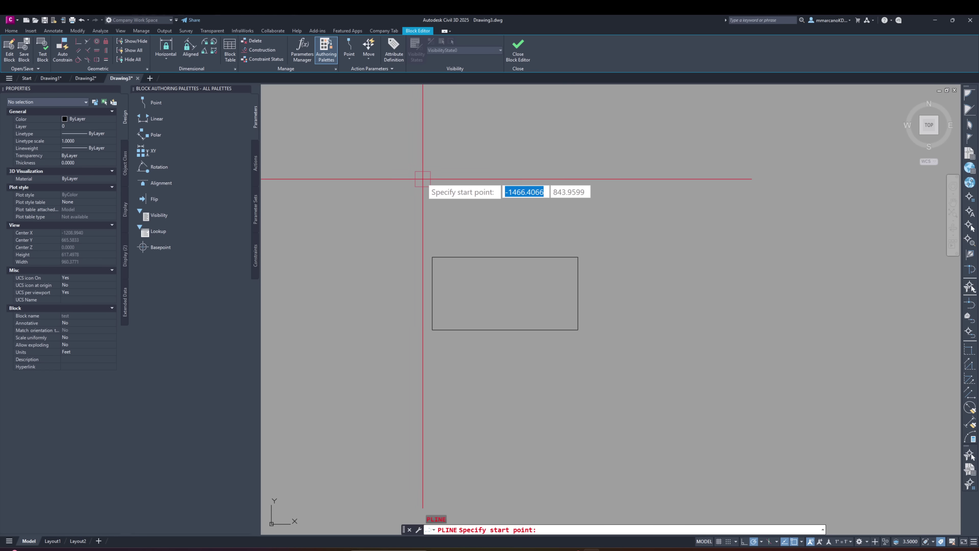
key("F8")
left_click(427, 155)
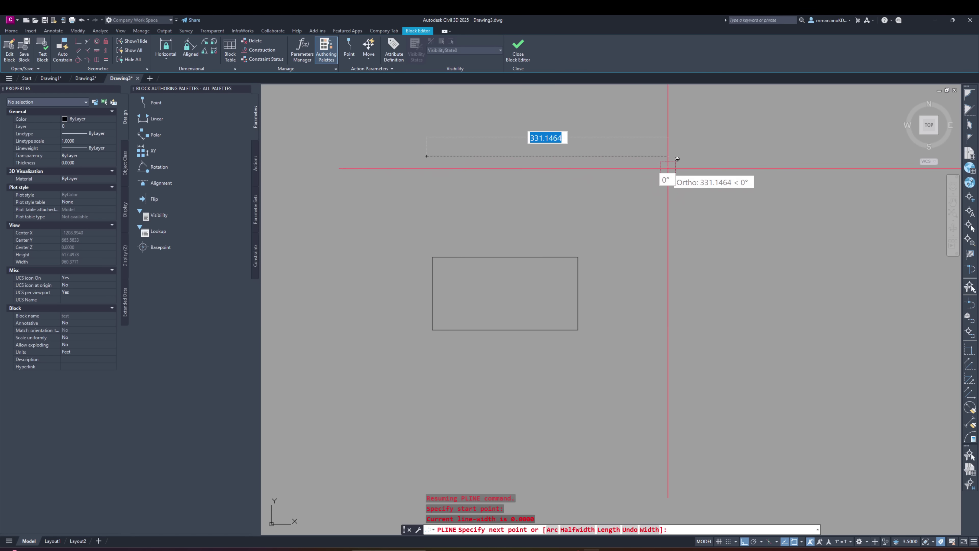
key("Escape")
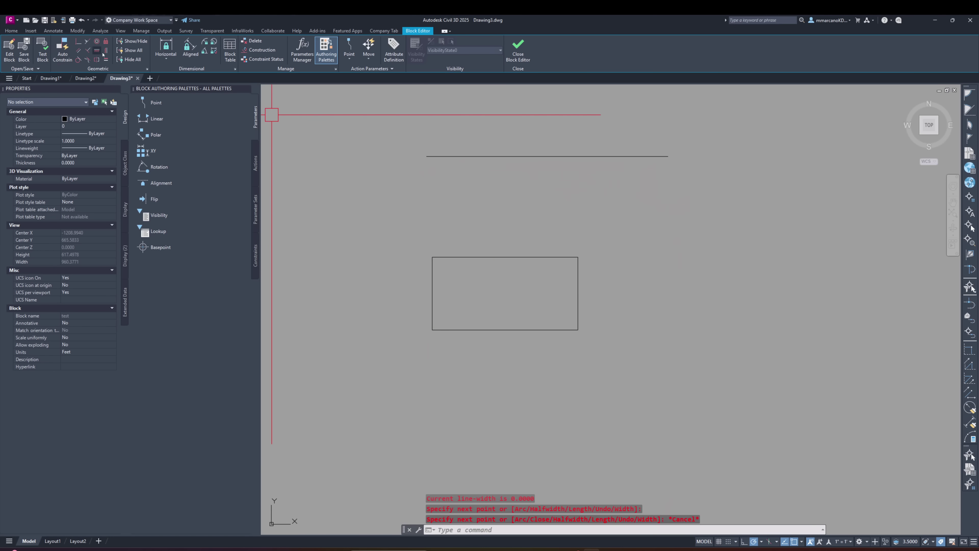
Add an Aligned constraint parameter between the new polyline's endpoints, with its dimension line above the polyline
left_click(191, 48)
left_click(427, 156)
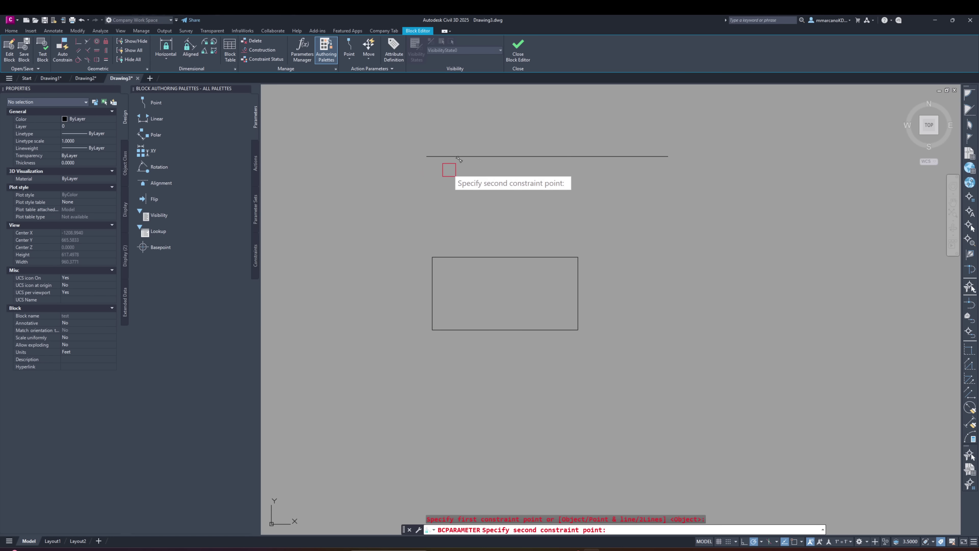
left_click(667, 155)
left_click(642, 113)
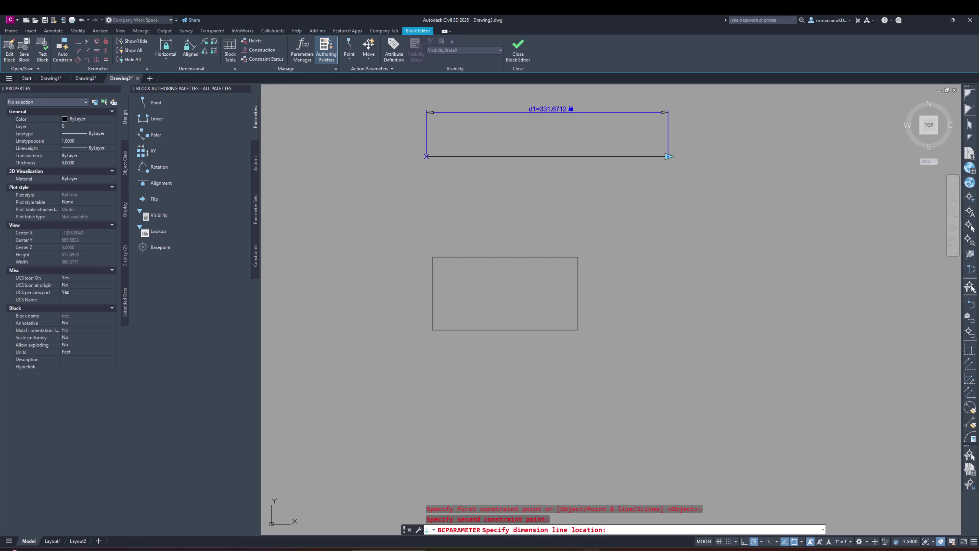
key("Return")
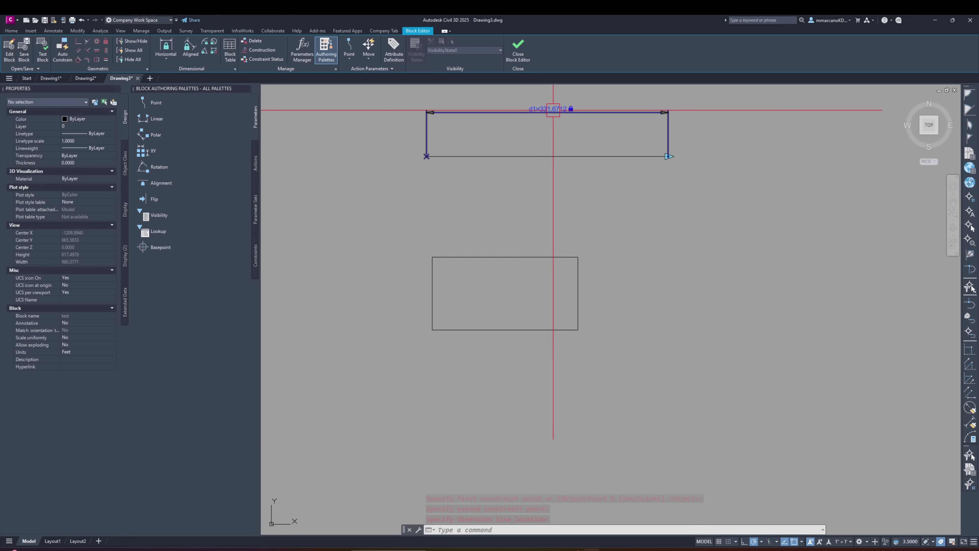
Stretch the right endpoint of the aligned-constrained polyline diagonally down, beyond the rectangle's lower right corner, to test the constraint
left_click(632, 155)
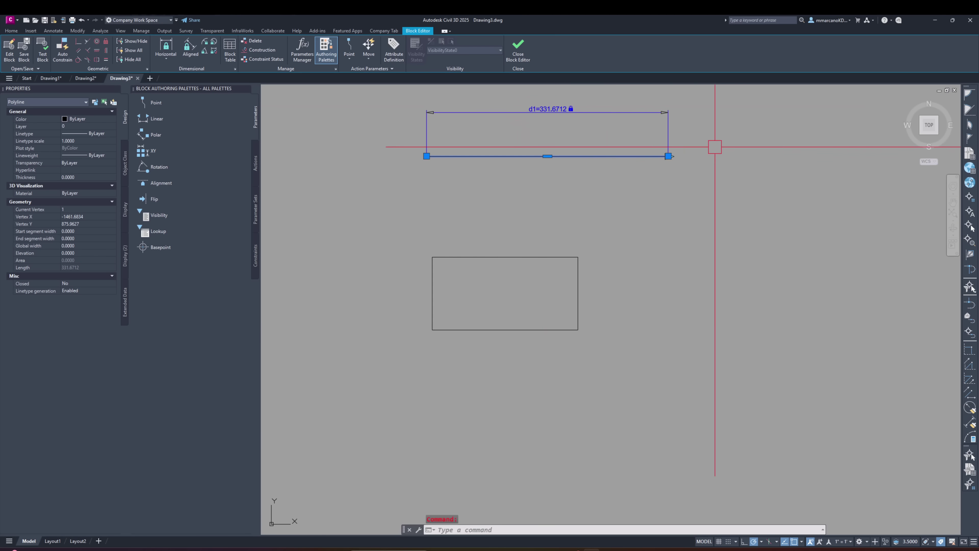
left_click(668, 156)
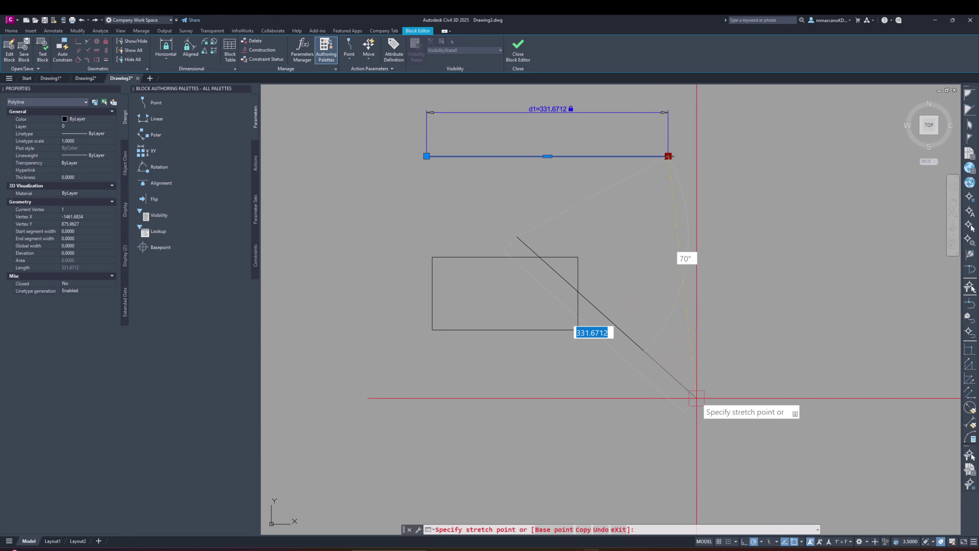
left_click(720, 424)
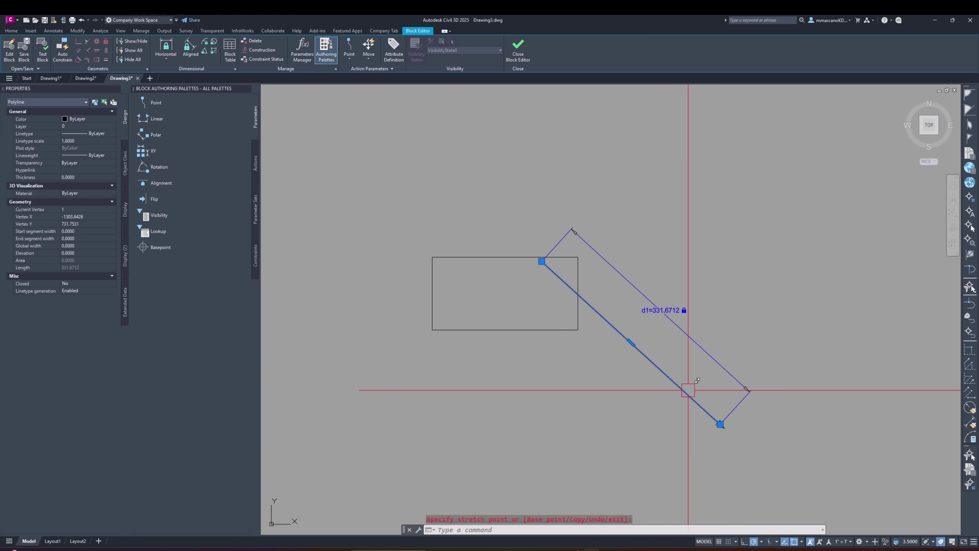
Stretch the polyline's right endpoint up in two moves, then its left endpoint to the upper left of the rectangle, to test the aligned constraint further
left_click(720, 424)
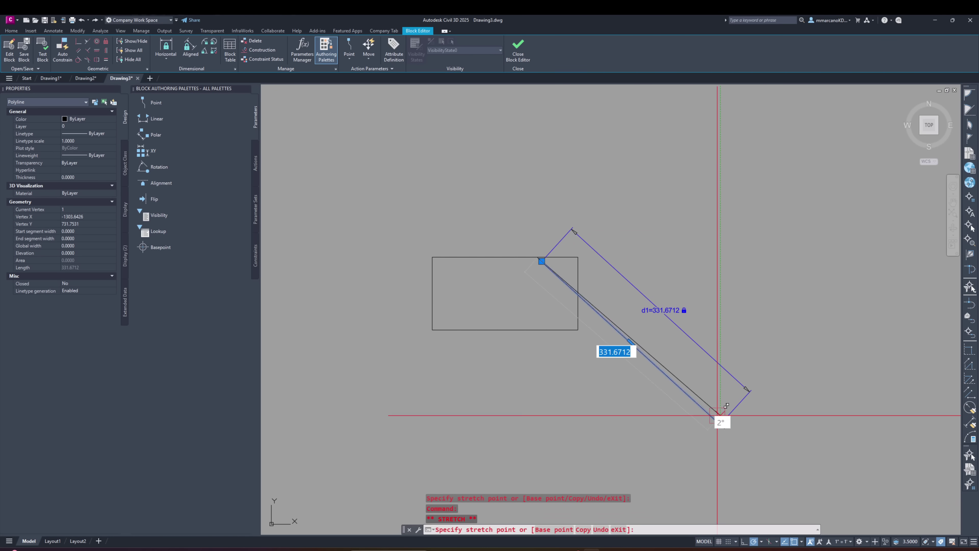
left_click(682, 257)
left_click(681, 256)
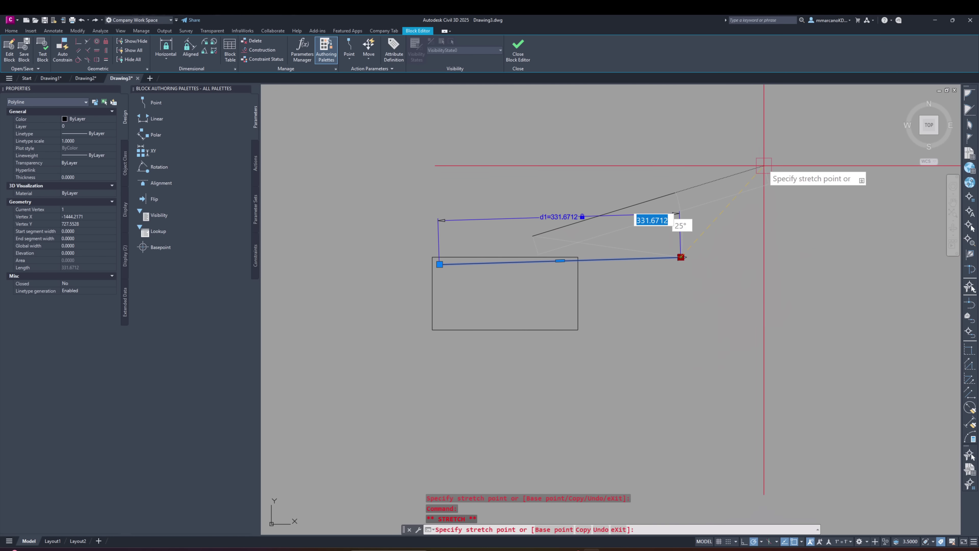
left_click(765, 163)
left_click(534, 235)
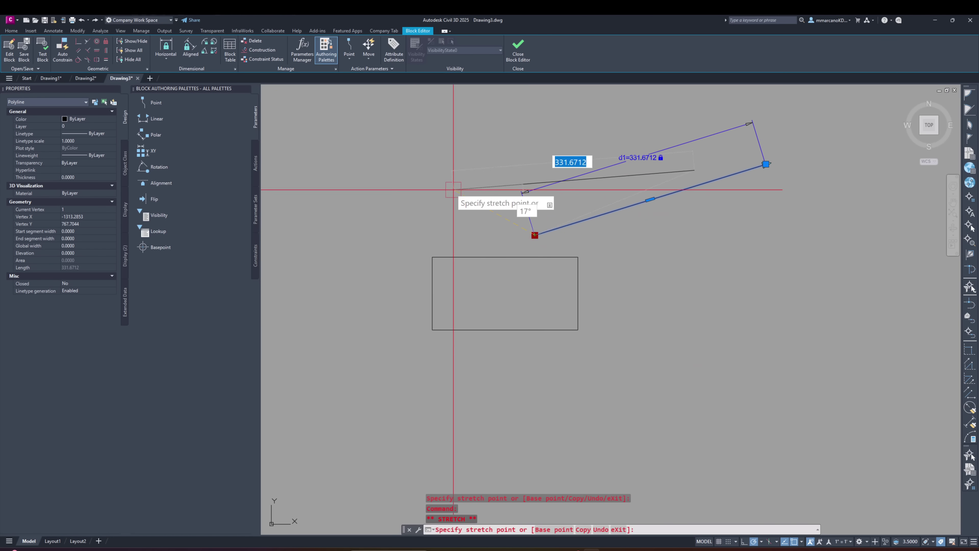
left_click(394, 177)
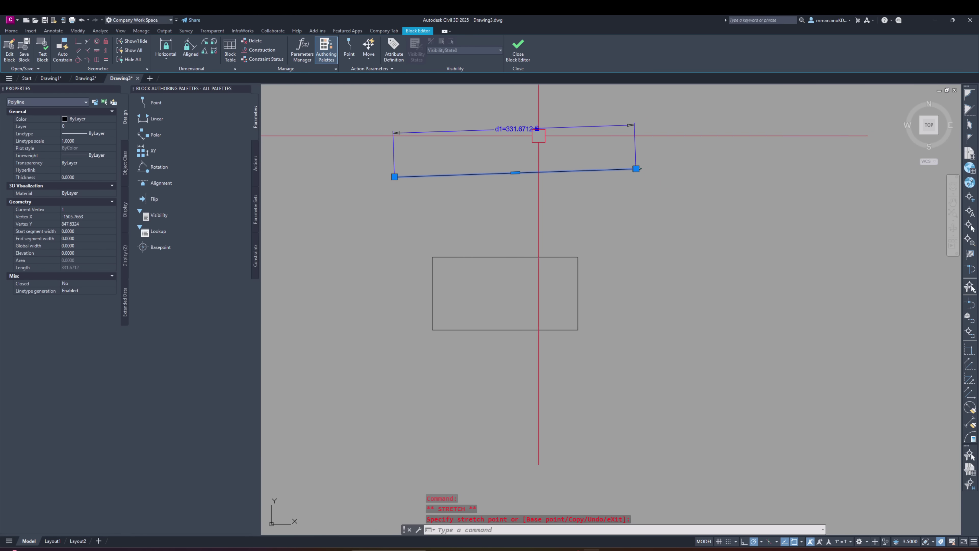
key("Escape")
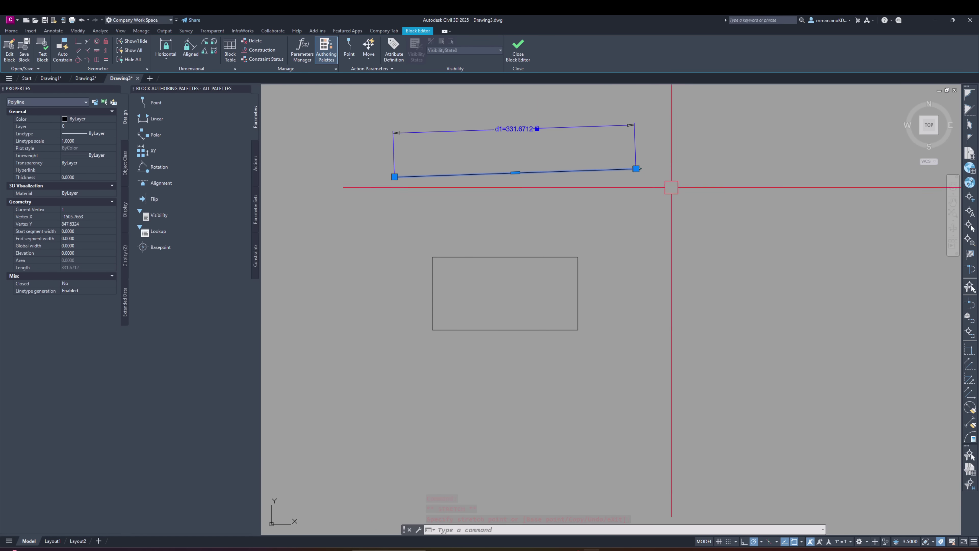
Delete the polyline above the rectangle together with its aligned constraint parameter
left_click(676, 133)
left_click(627, 183)
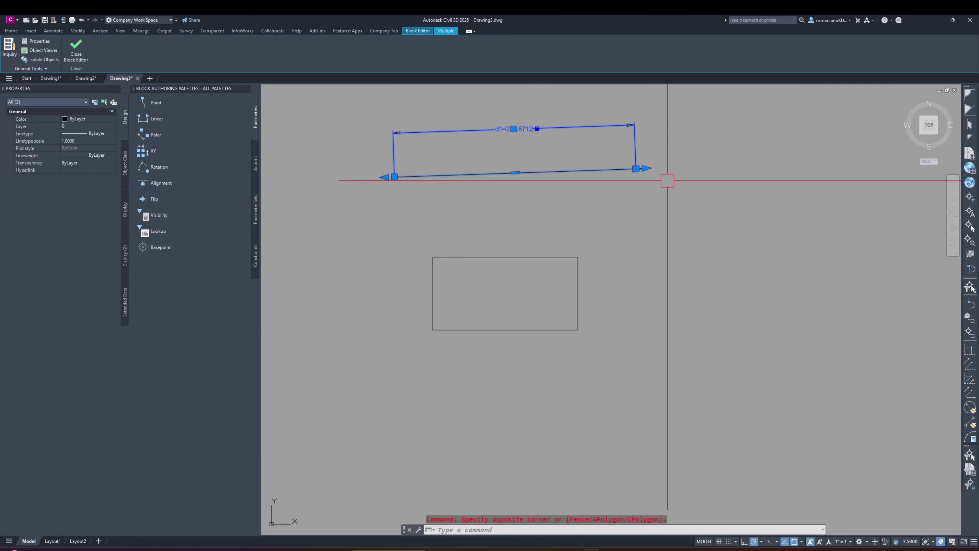
key("Delete")
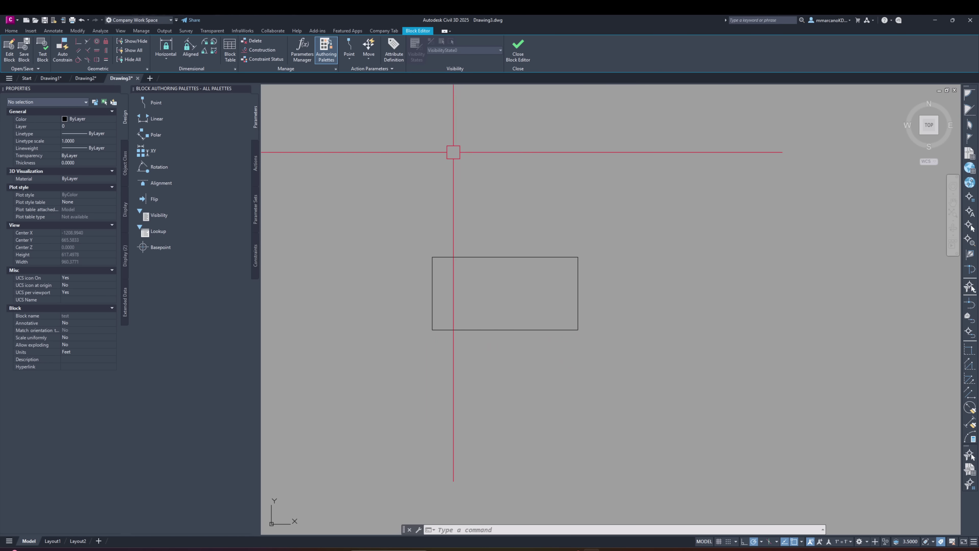
Add an Aligned constraint parameter between the rectangle's top corners, placing its dimension line above the top edge and keeping the default name and value
left_click(191, 47)
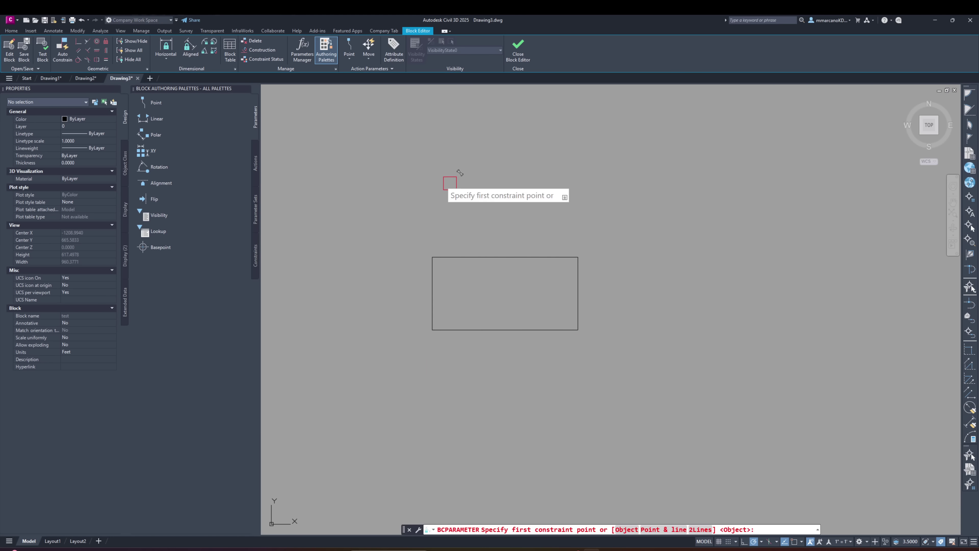
left_click(455, 245)
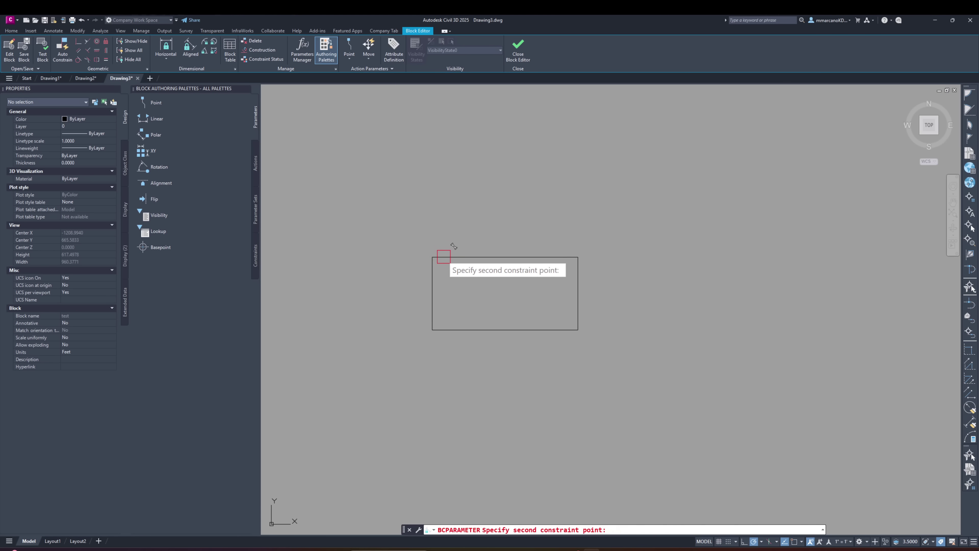
left_click(578, 256)
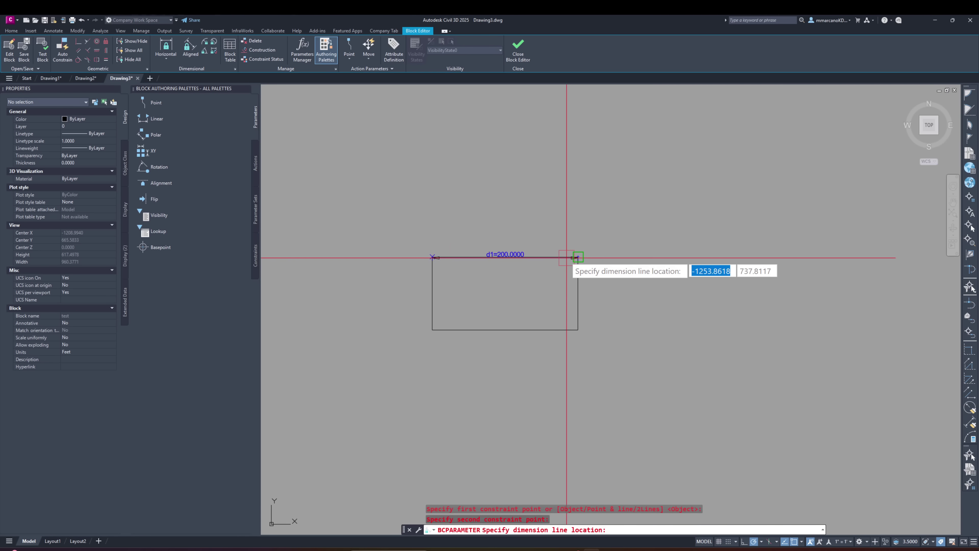
left_click(574, 223)
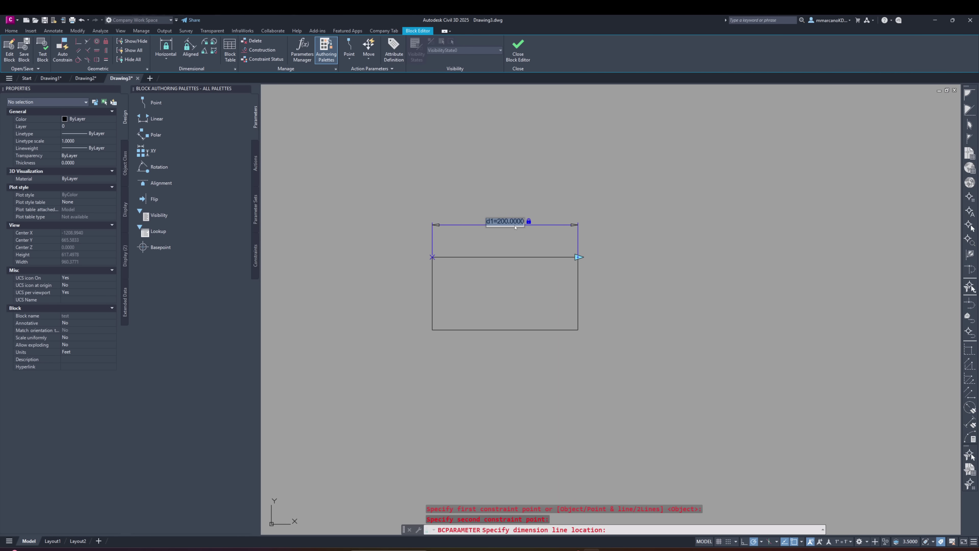
key("Return")
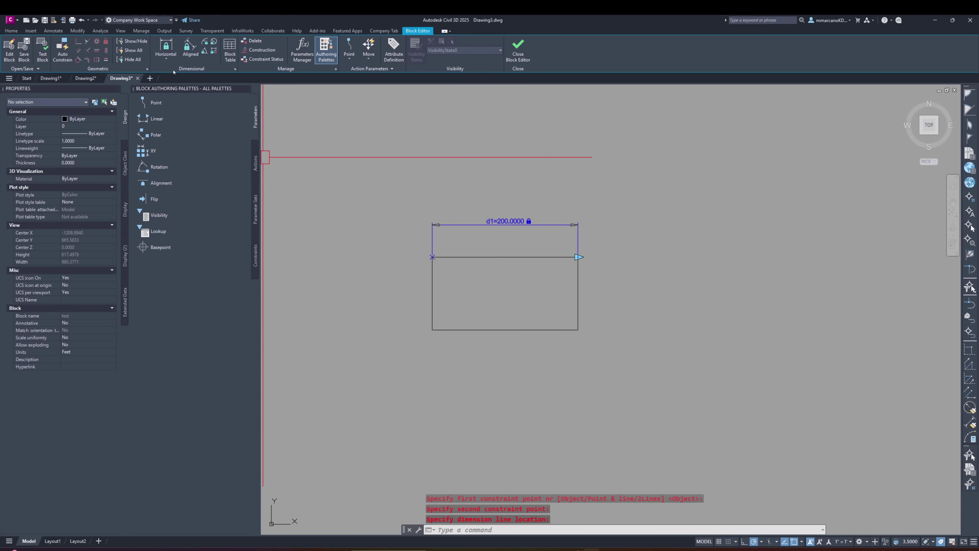
Add an Aligned constraint parameter between the rectangle's bottom corners, with its dimension line below the bottom edge
left_click(191, 49)
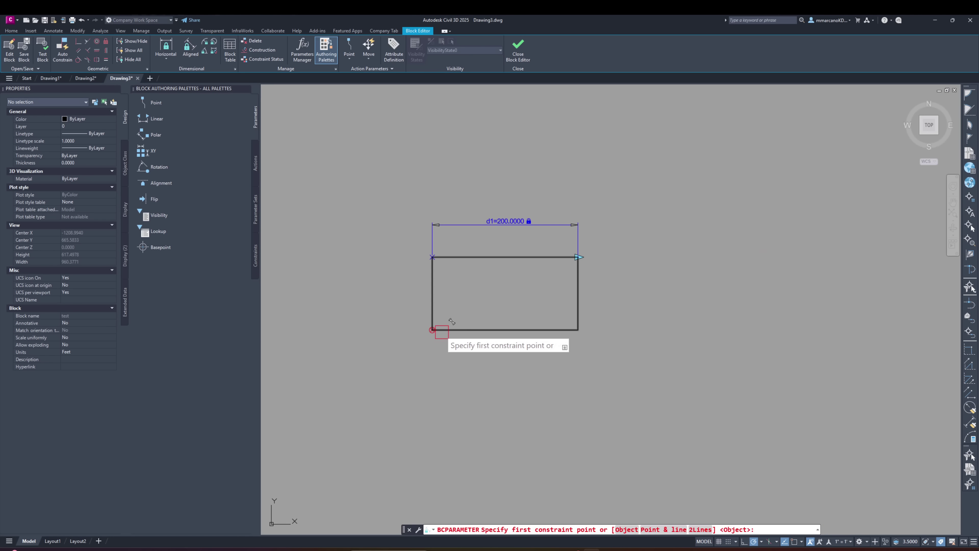
left_click(432, 330)
left_click(577, 330)
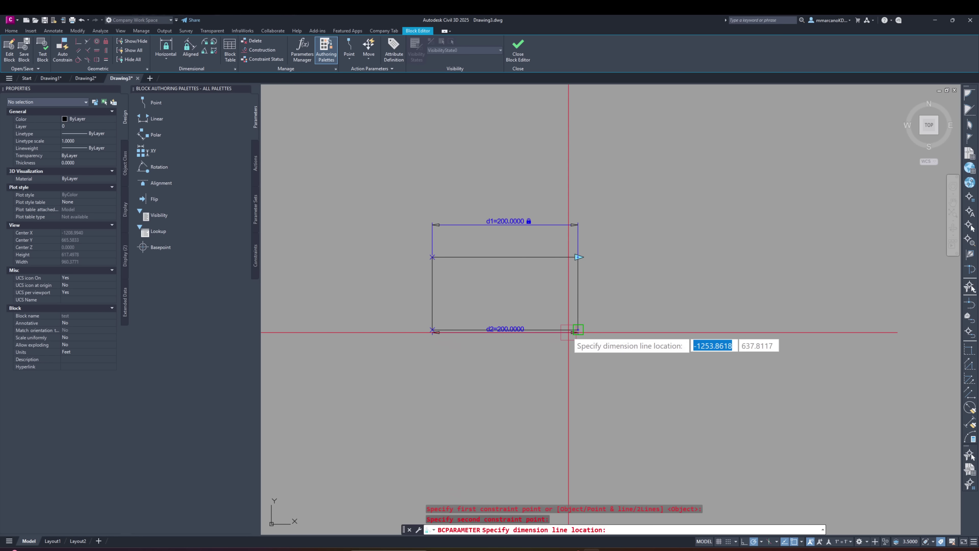
left_click(555, 373)
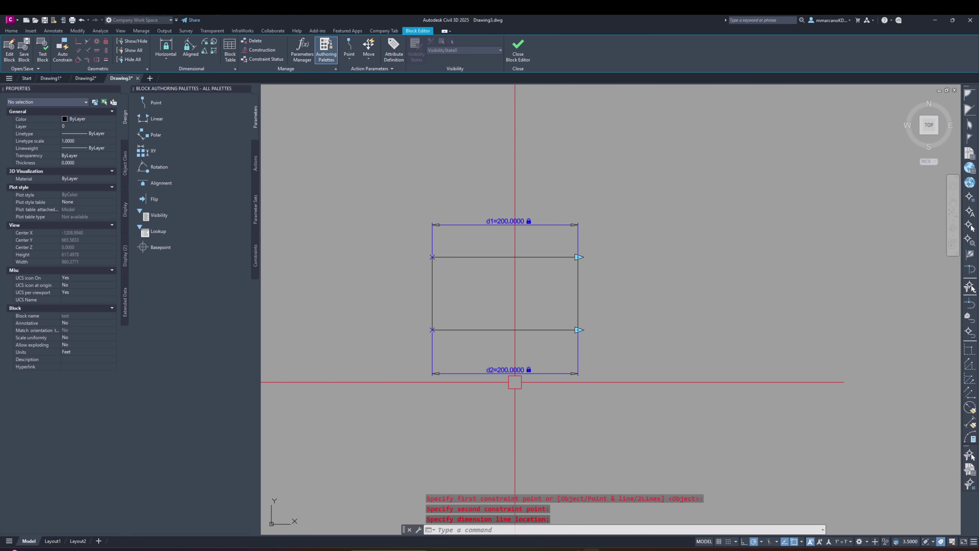
Add an Aligned constraint parameter from the rectangle's lower left corner to its upper left corner, with the dimension line outside the left edge
left_click(191, 50)
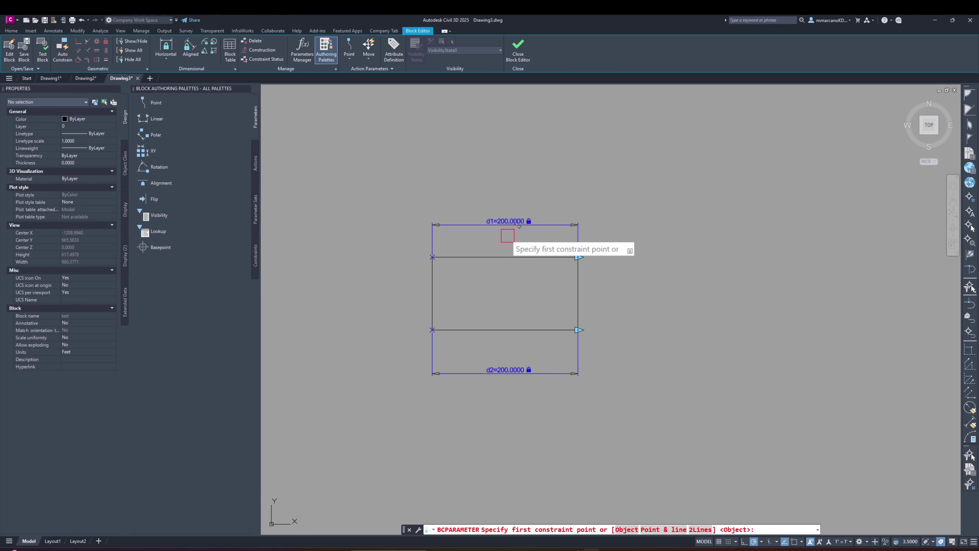
left_click(431, 270)
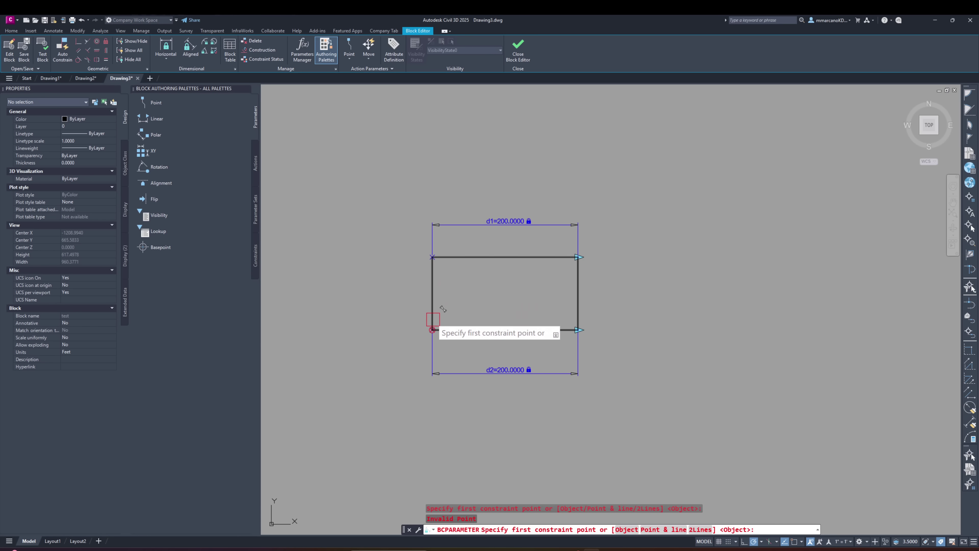
left_click(432, 319)
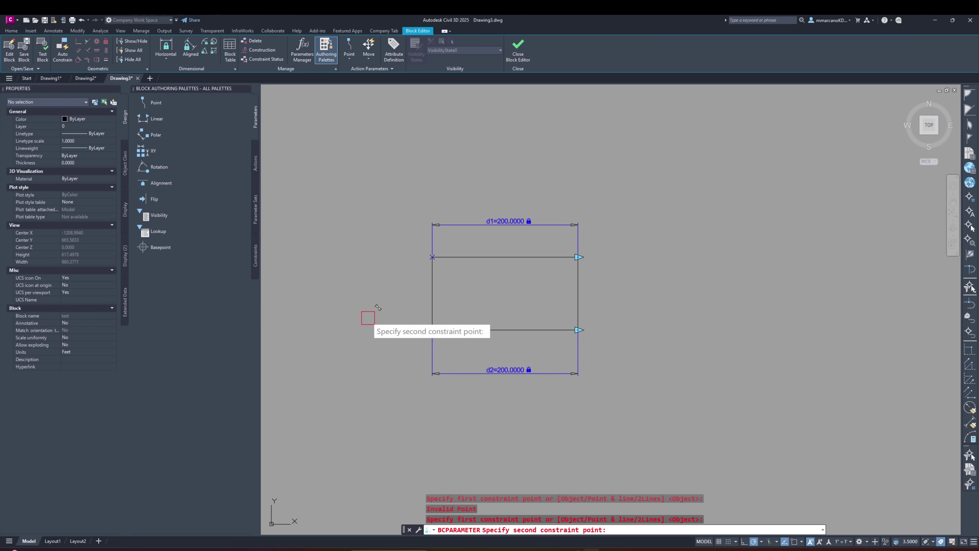
left_click(433, 257)
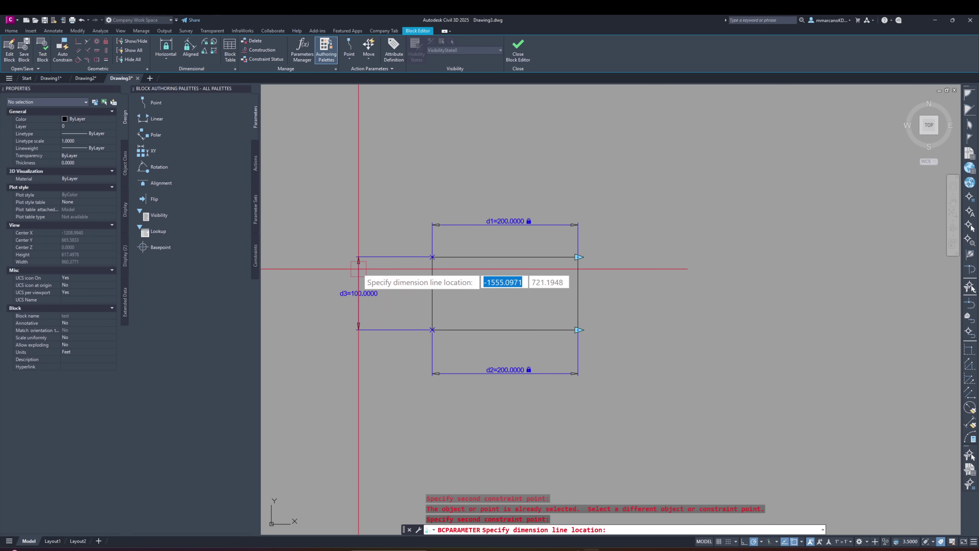
left_click(377, 287)
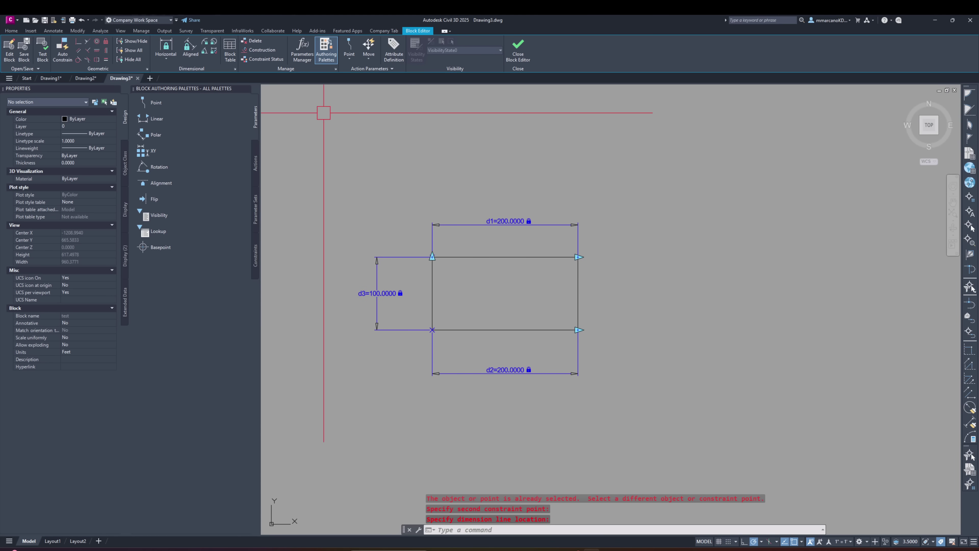
Add an Aligned constraint parameter from the rectangle's upper right corner to its lower right corner, with the dimension line outside the right edge
left_click(193, 49)
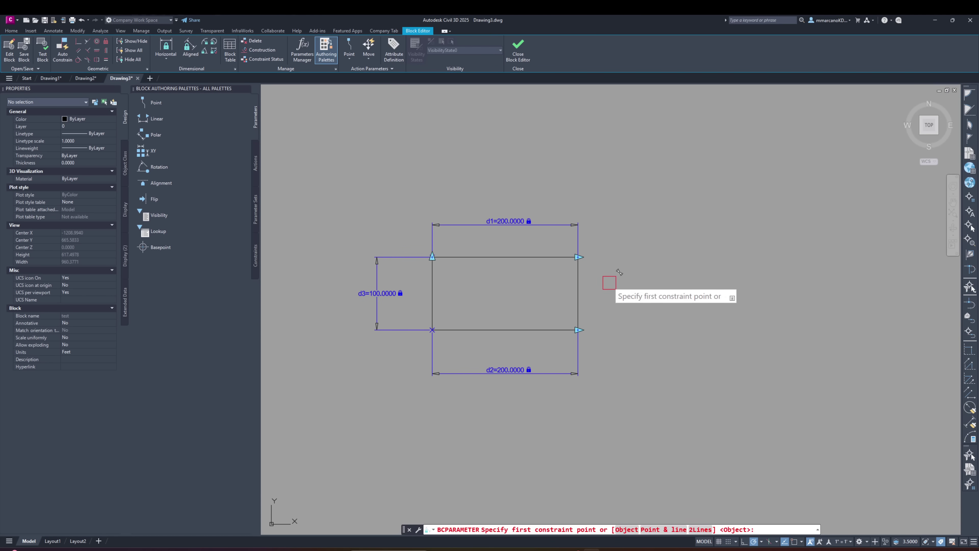
left_click(579, 257)
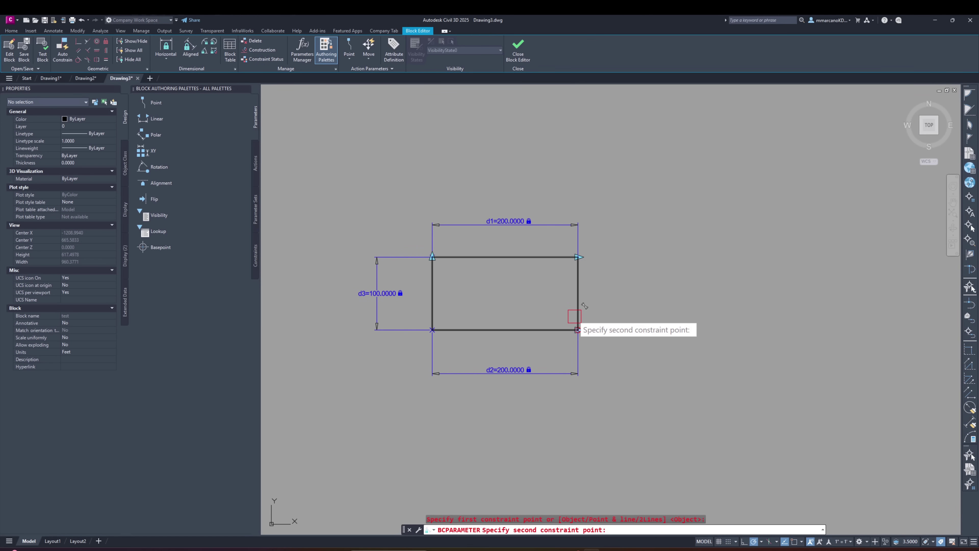
left_click(578, 329)
left_click(626, 293)
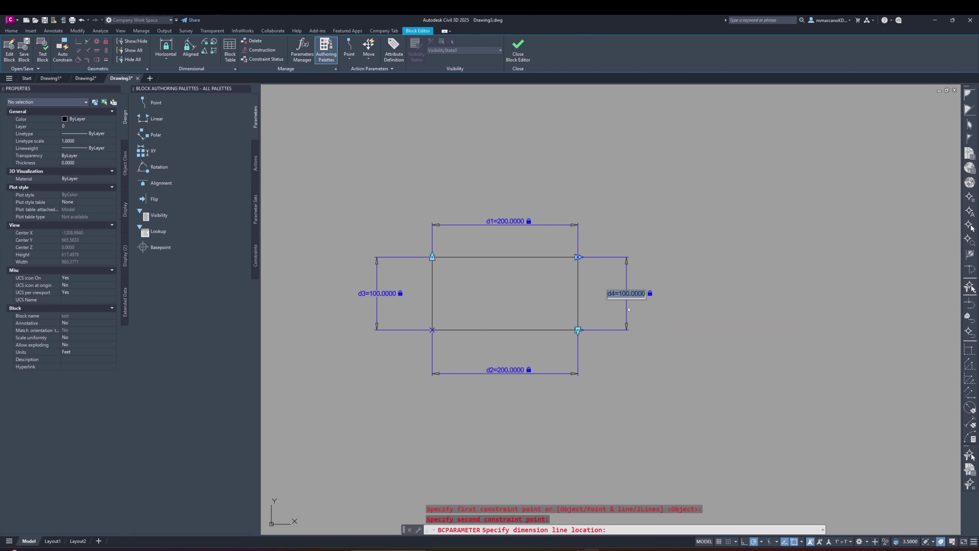
key("Return")
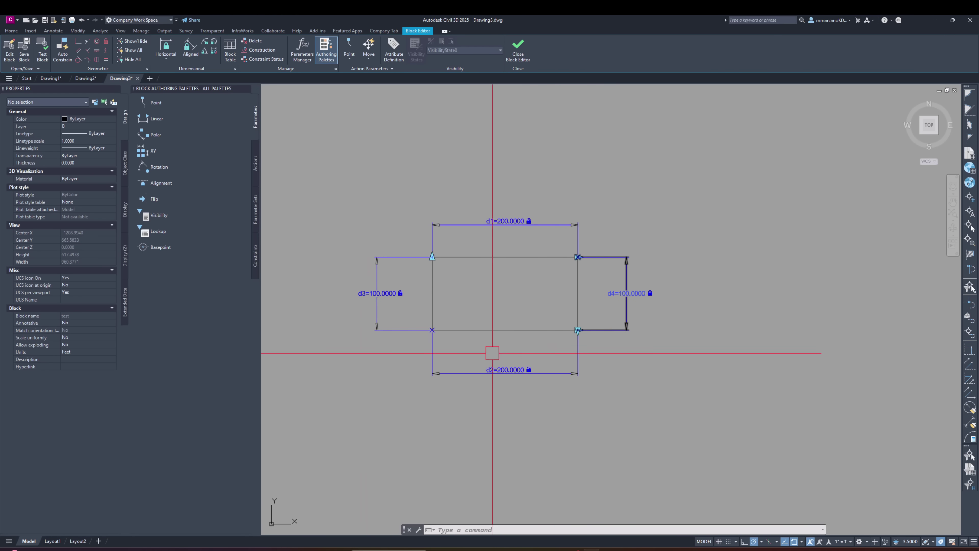
key("Escape")
key("Escape")
Rename the constraint parameter on the rectangle's top edge as TOP, keeping its value
double_click(493, 222)
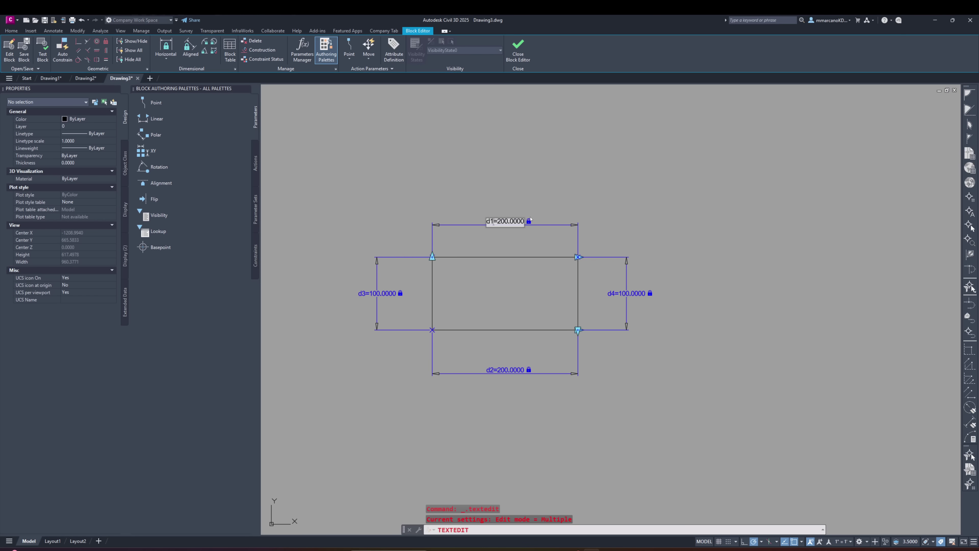
type("TOP")
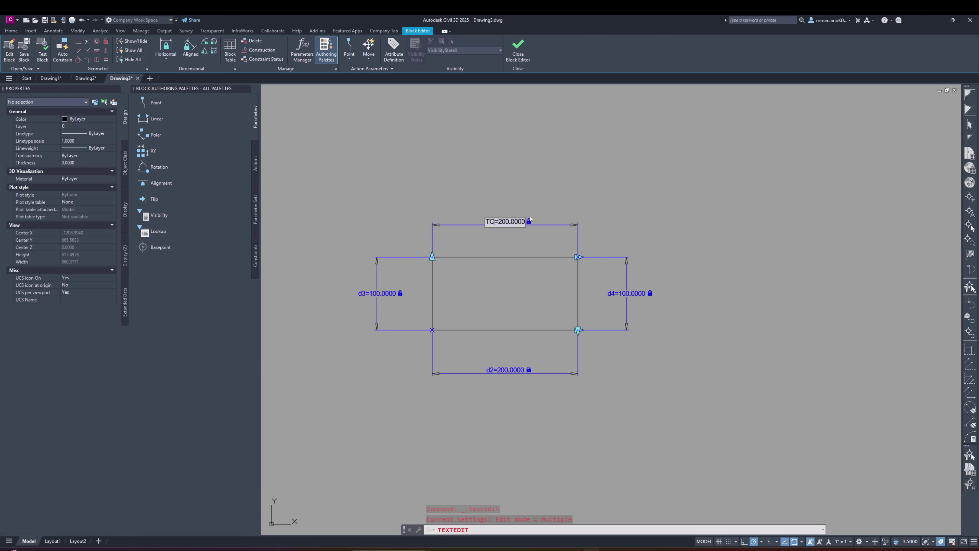
left_click(511, 235)
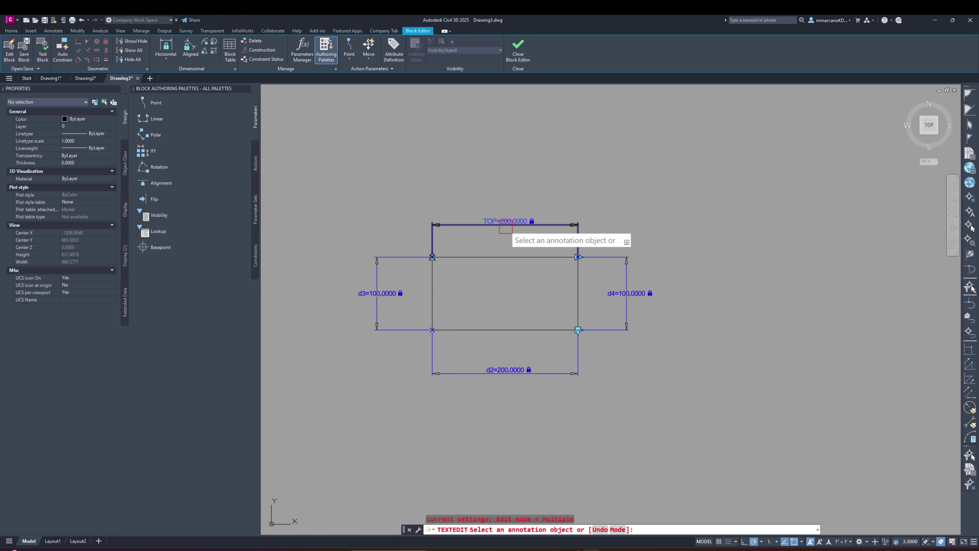
Rename the constraint parameter on the rectangle's right edge as RIGHT, keeping its value
left_click(616, 294)
key("BackSpace")
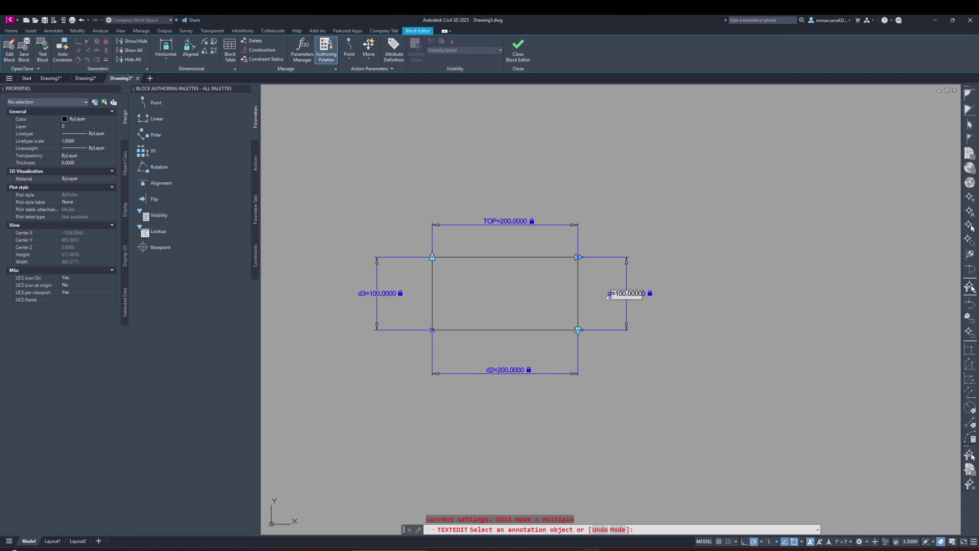
key("BackSpace")
type("RIGHT")
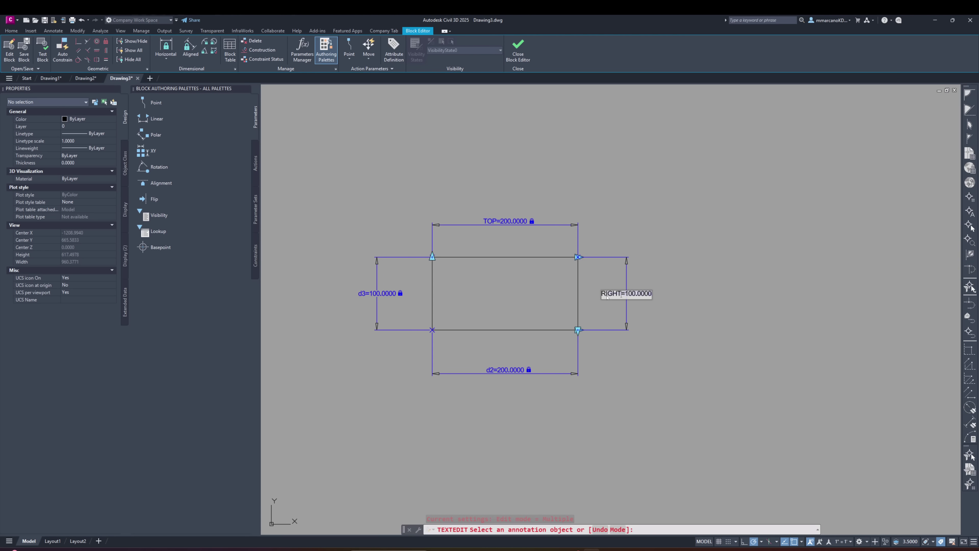
key("Return")
Rename the constraint parameter on the rectangle's bottom edge as BOTTOM, keeping its value
left_click(496, 371)
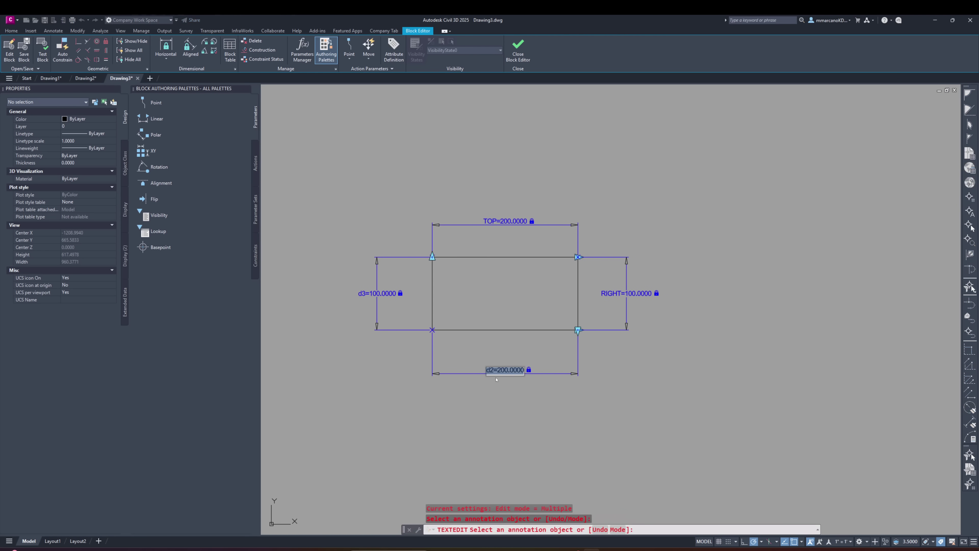
left_click(495, 370)
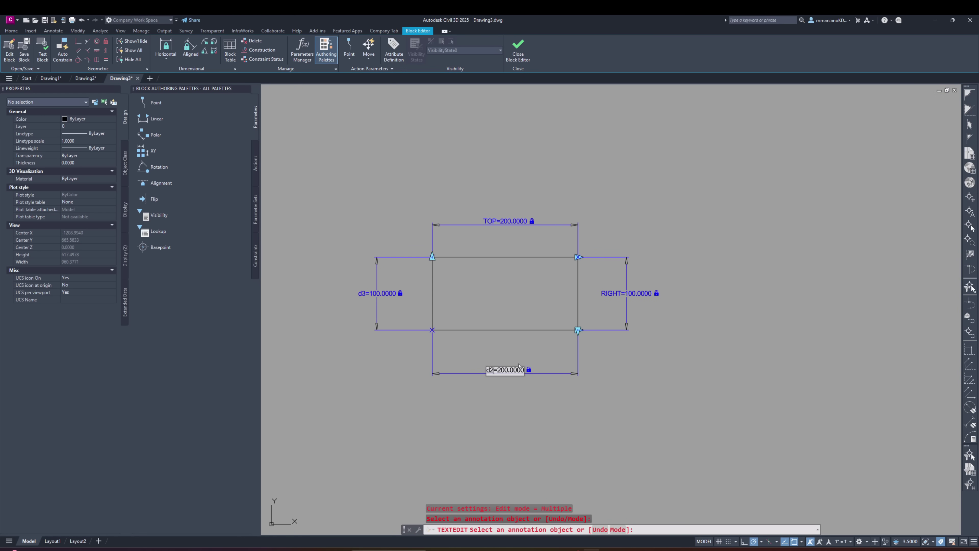
type("B")
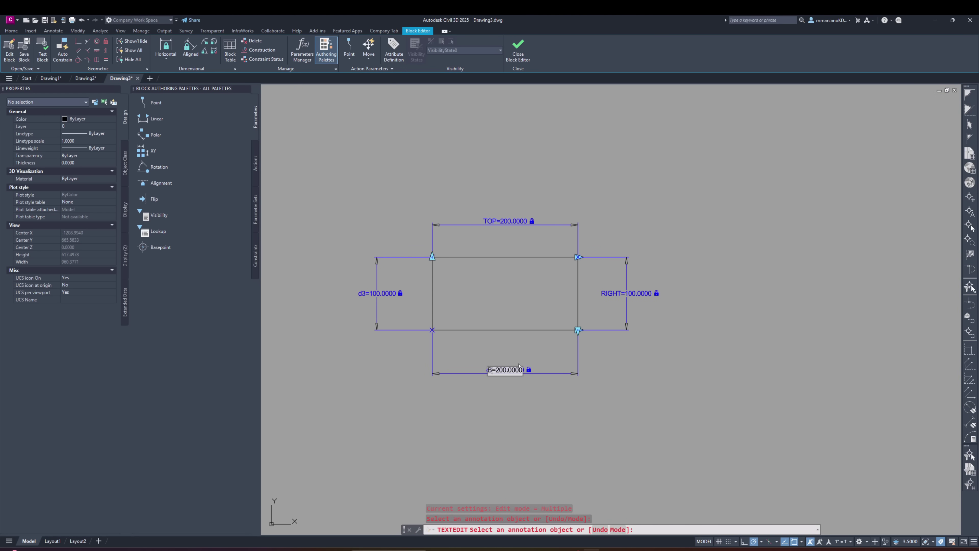
type("OTTOM")
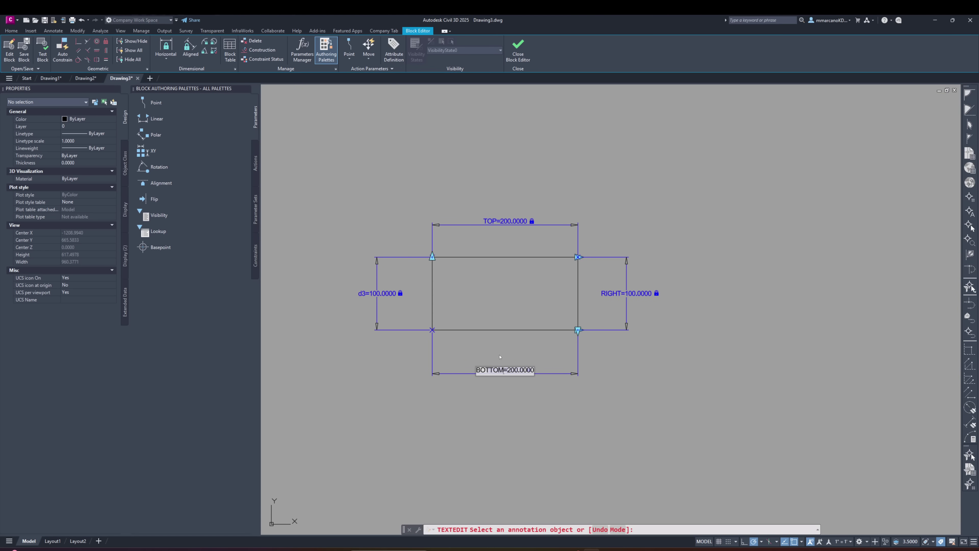
key("Return")
Rename the constraint parameter on the rectangle's left edge as LEFT, keeping its value
left_click(367, 295)
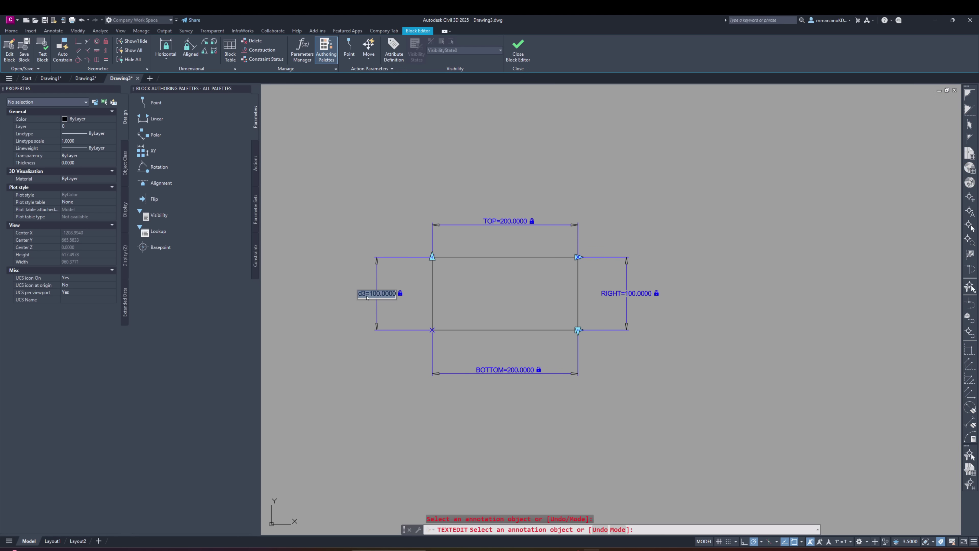
left_click(366, 294)
type("LEFT")
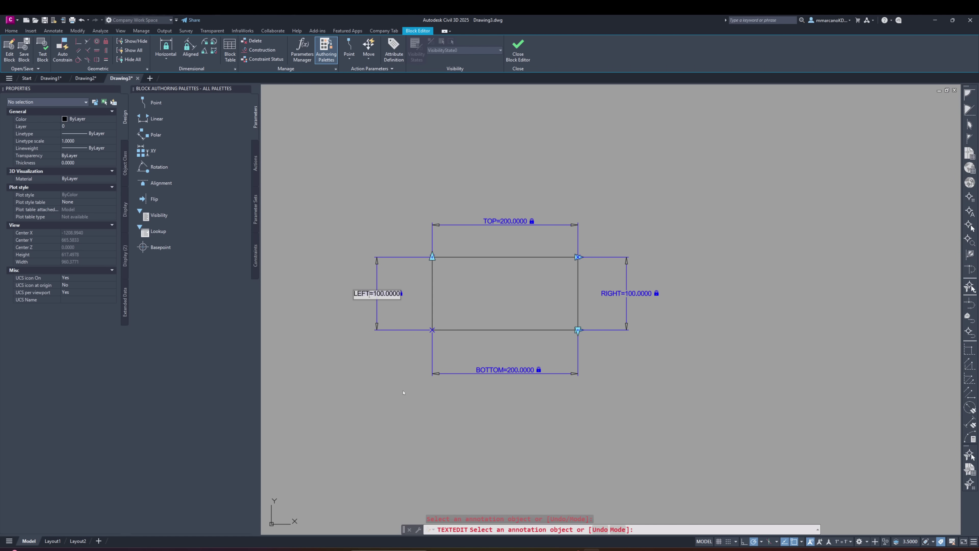
key("Return")
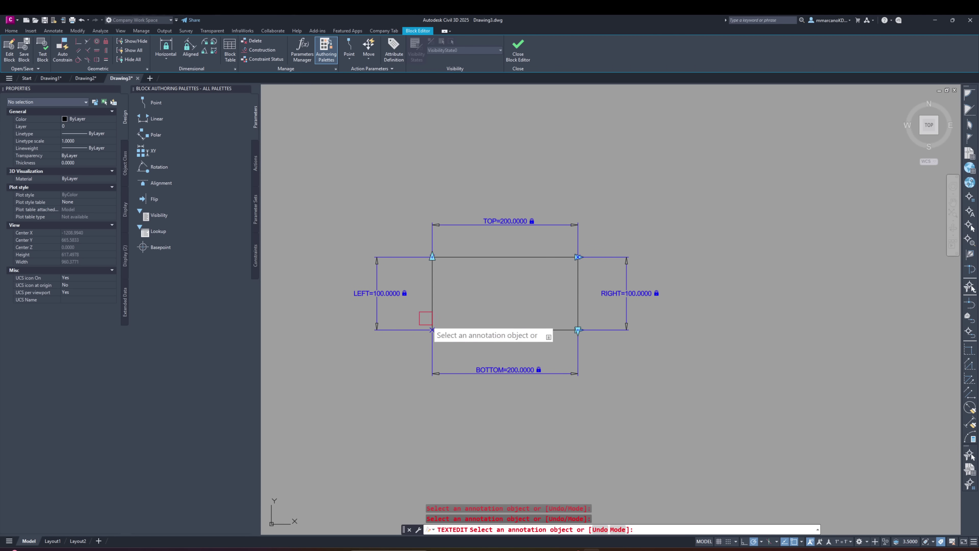
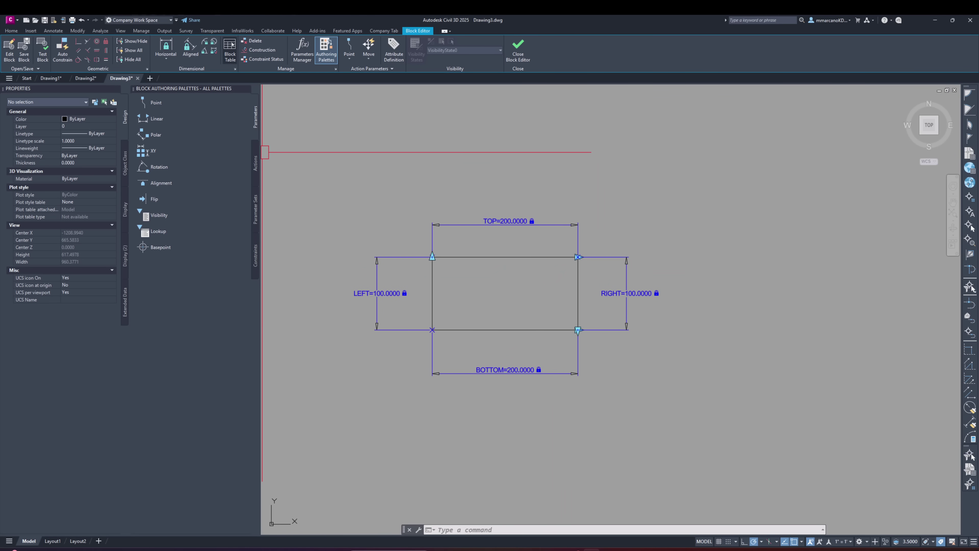
Place a block table at the rectangle's geometric center with one grip
left_click(231, 51)
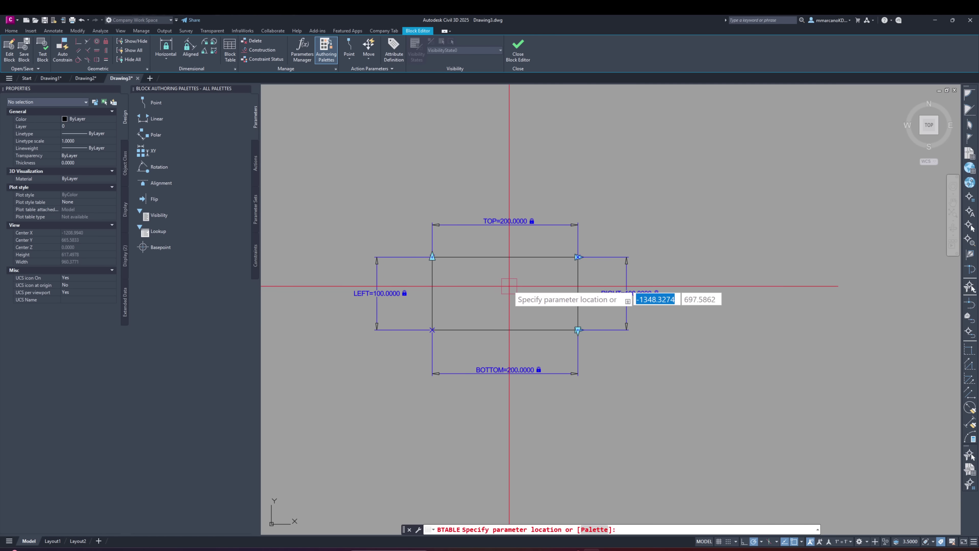
type("GCEN")
key("Return")
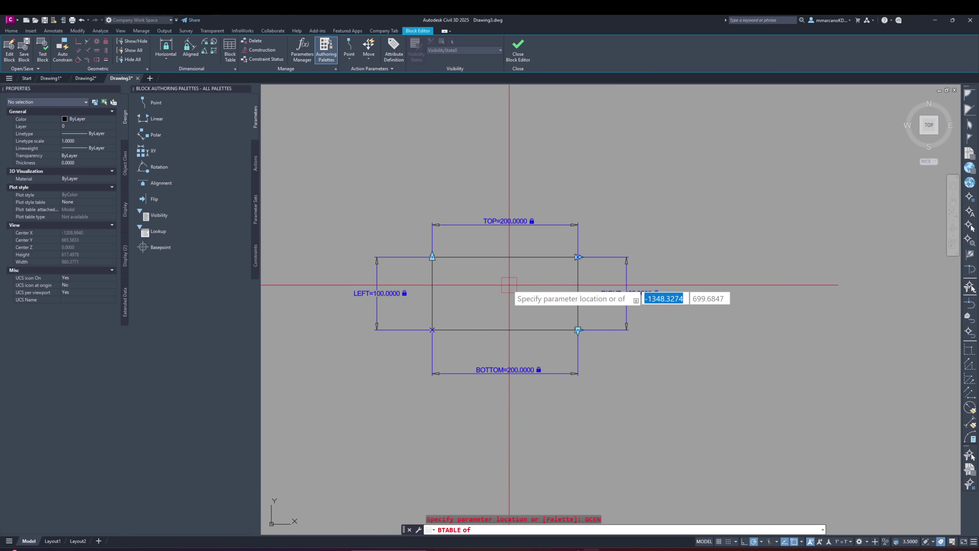
left_click(505, 332)
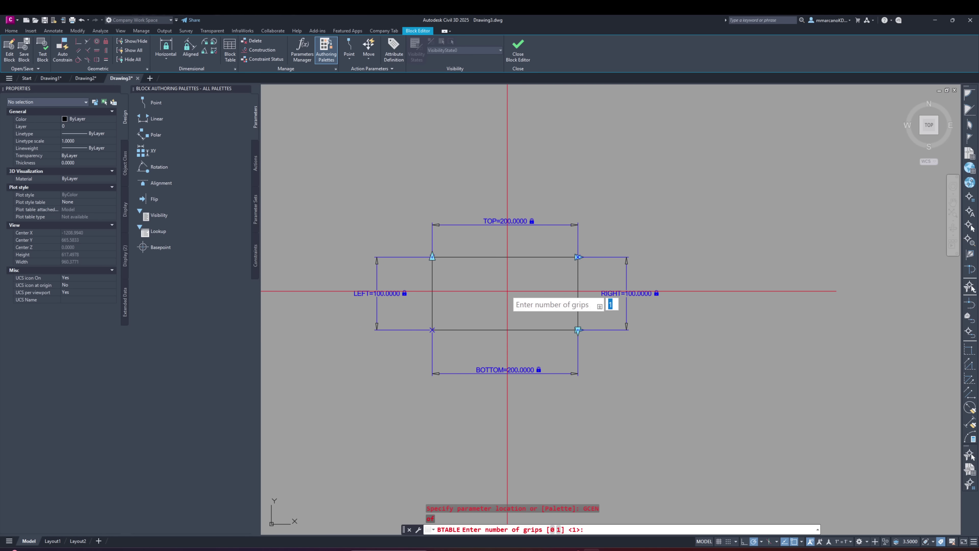
key("Return")
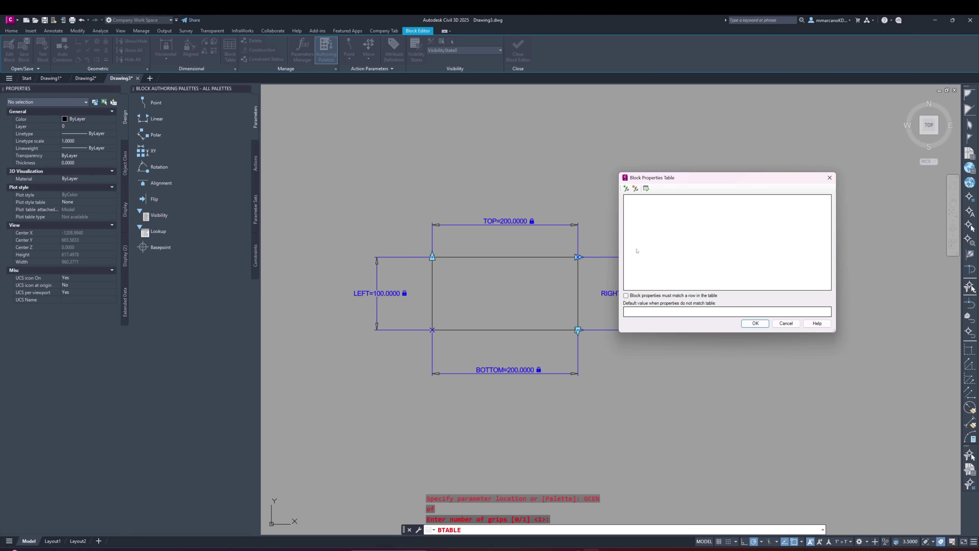
Create a new user parameter named PART_SIZES of type String in the block properties table
left_click(636, 188)
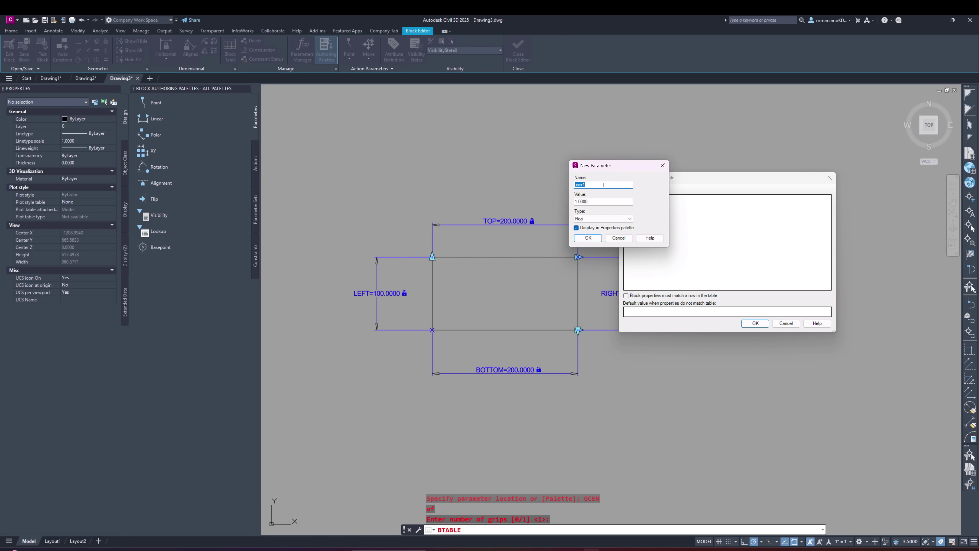
type("p")
key("BackSpace")
key("BackSpace")
key("BackSpace")
type("PART_SIZ")
left_click(594, 222)
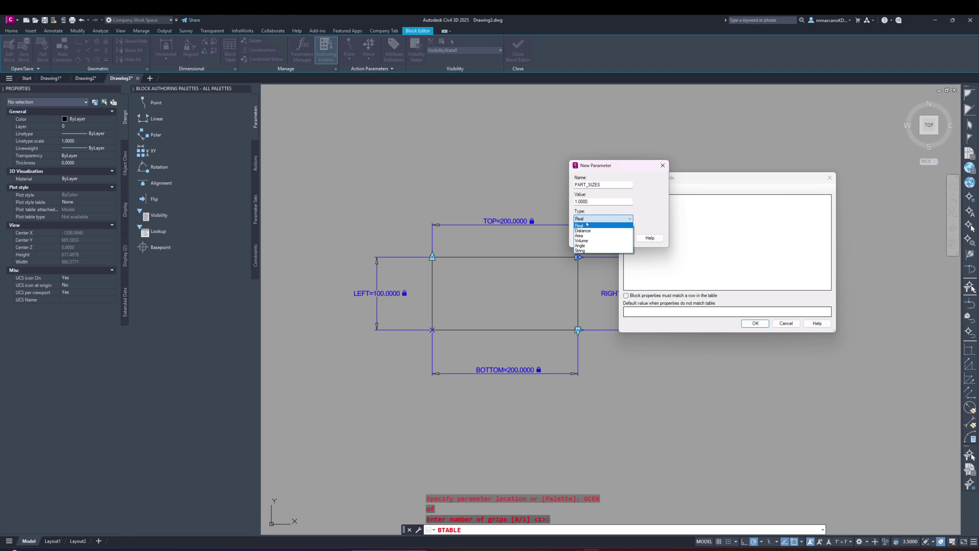
left_click(579, 250)
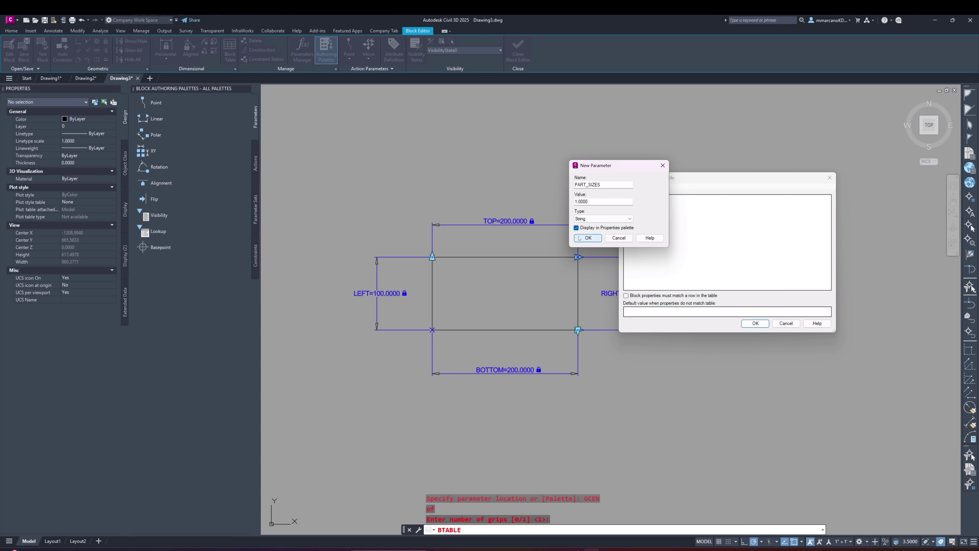
left_click(587, 238)
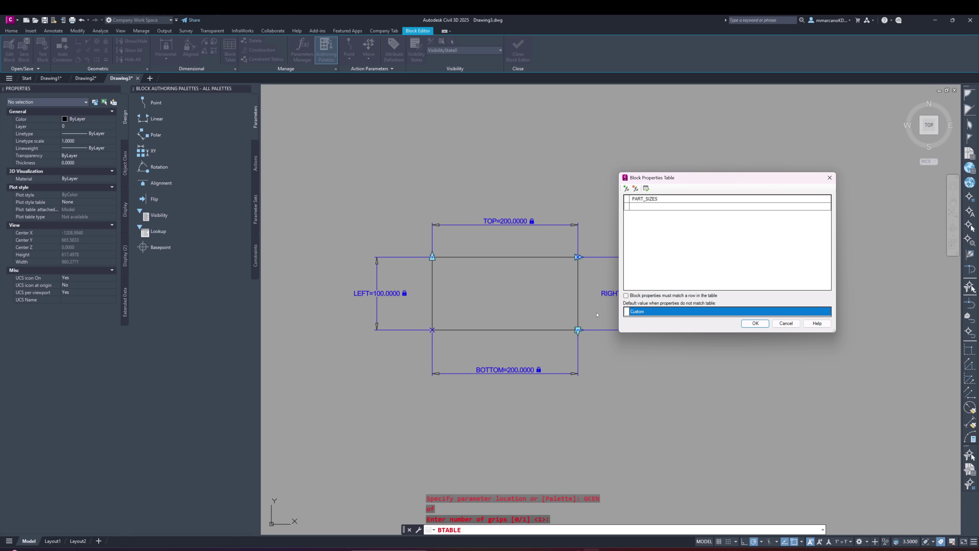
Add the TOP, BOTTOM, LEFT and RIGHT parameters as columns of the block properties table
left_click(626, 188)
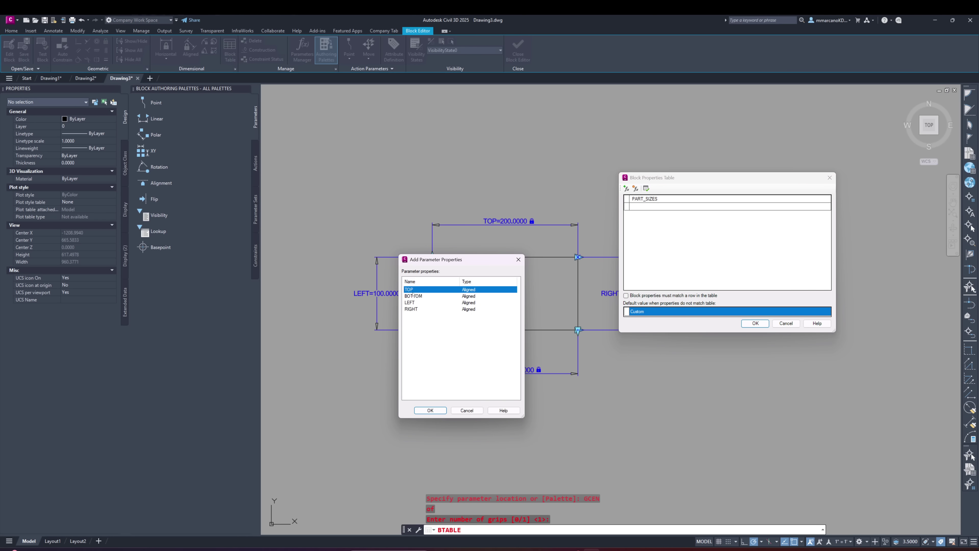
left_click(411, 310, "shift")
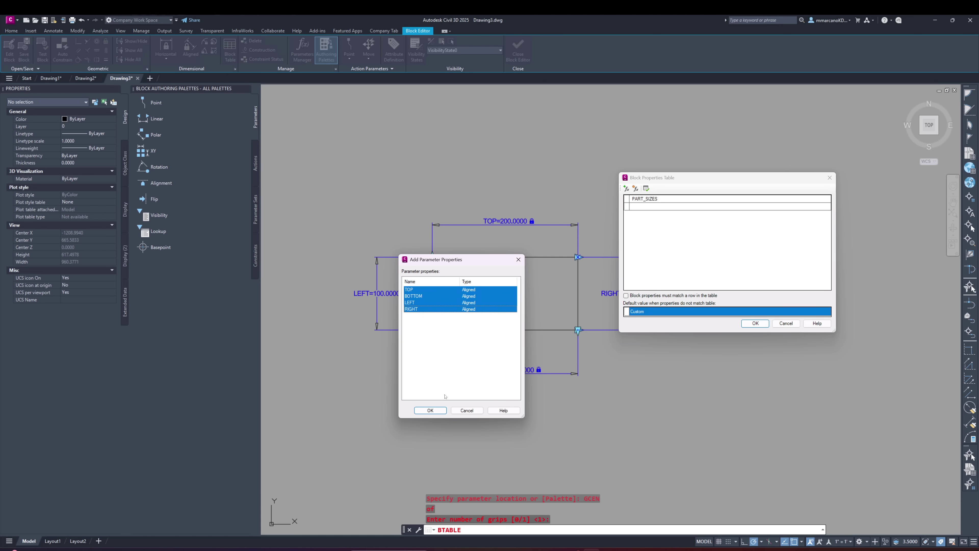
left_click(430, 410)
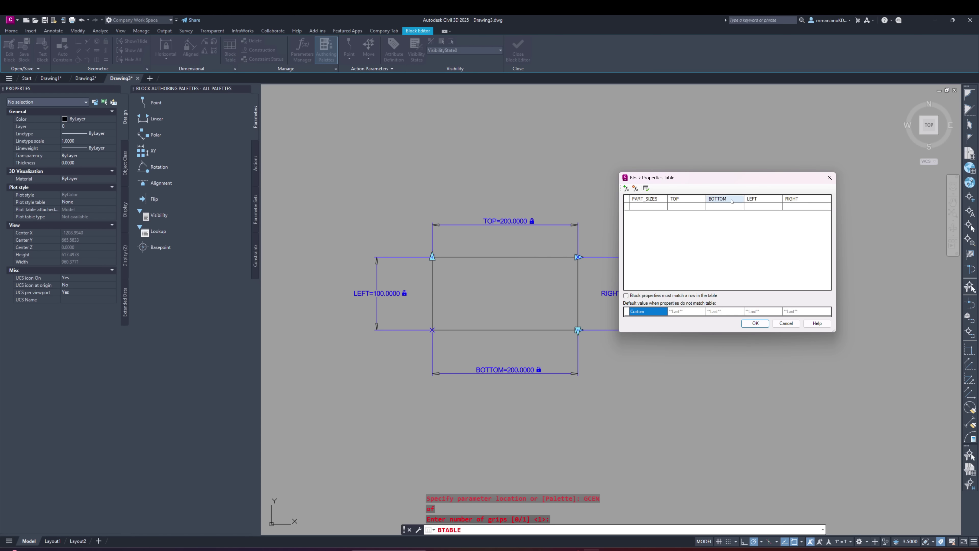
Enter 200X100, 400X200 and 600X300 as three rows under PART_SIZES
left_click(643, 207)
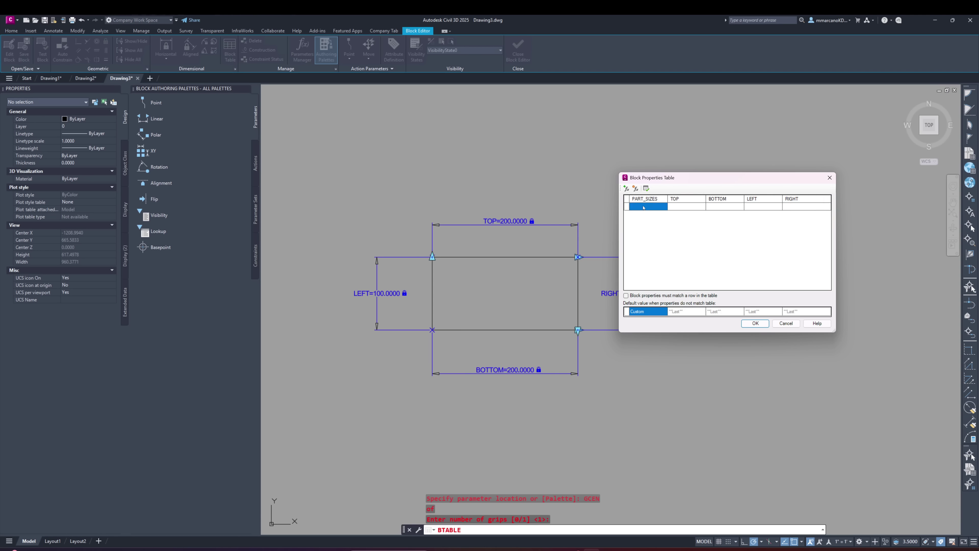
left_click(639, 208)
type("200X100")
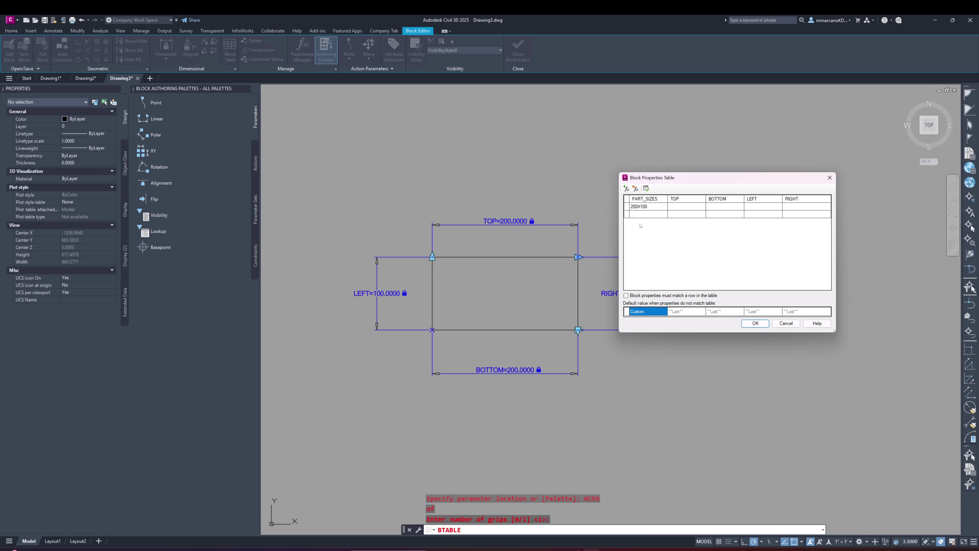
left_click(644, 214)
left_click(643, 216)
type("400X200")
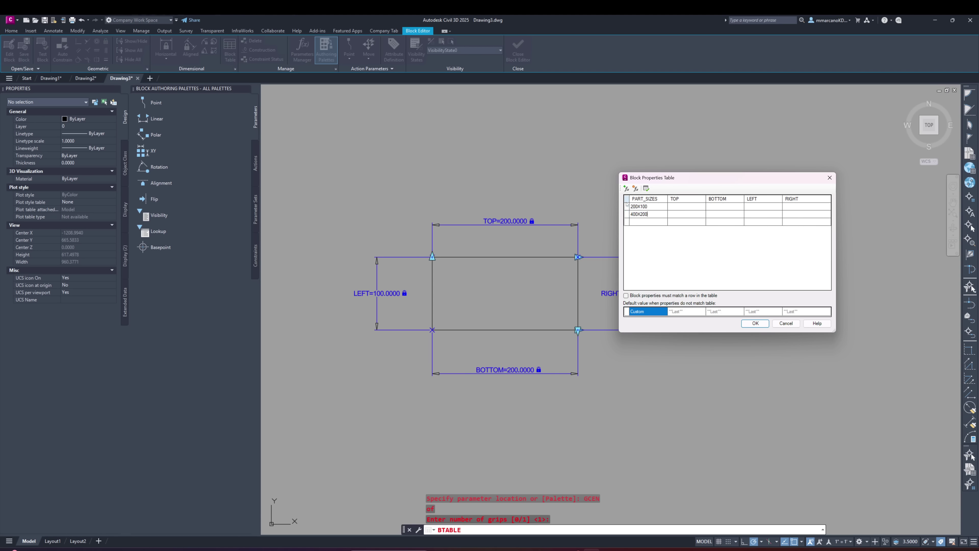
left_click(647, 221)
left_click(646, 221)
type("600X300")
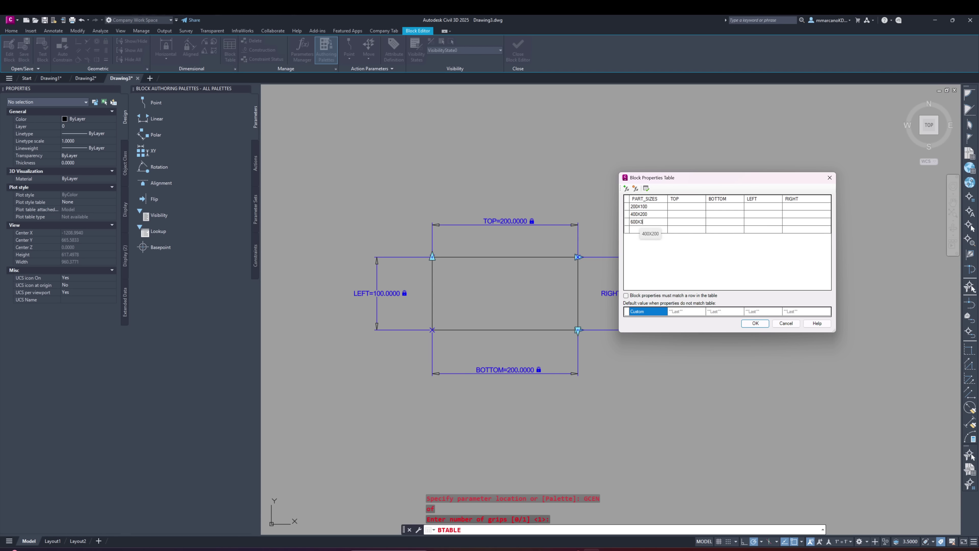
Fill the 200X100 row with 200 for TOP and BOTTOM and 100 for LEFT and RIGHT
left_click(682, 207)
left_click(656, 243)
left_click(721, 208)
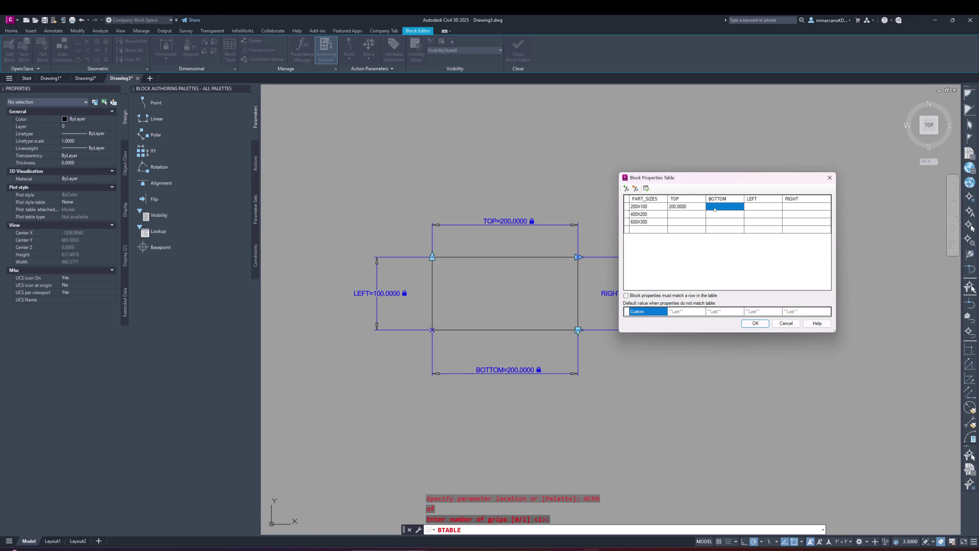
left_click(718, 207)
type("200")
left_click(763, 206)
left_click(762, 206)
type("100")
left_click(804, 207)
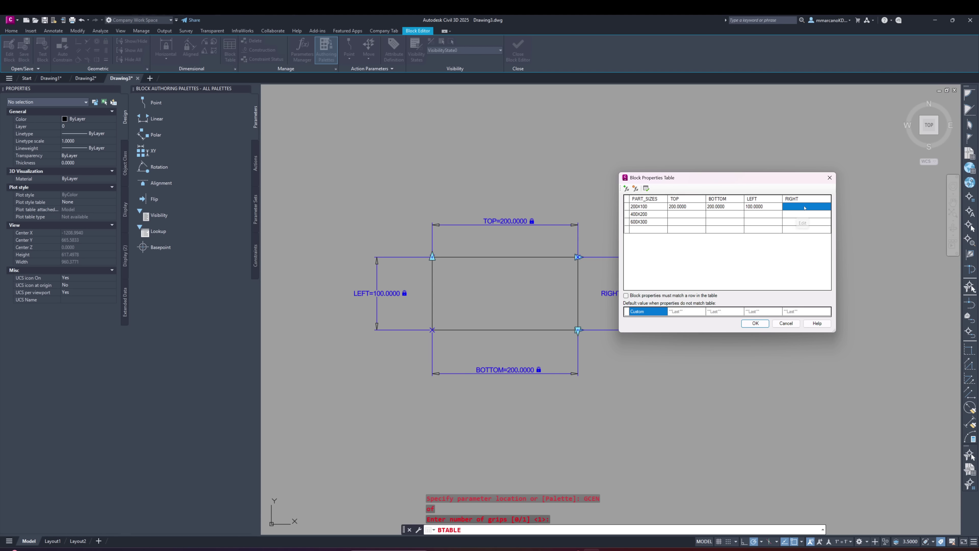
left_click(805, 207)
type("100")
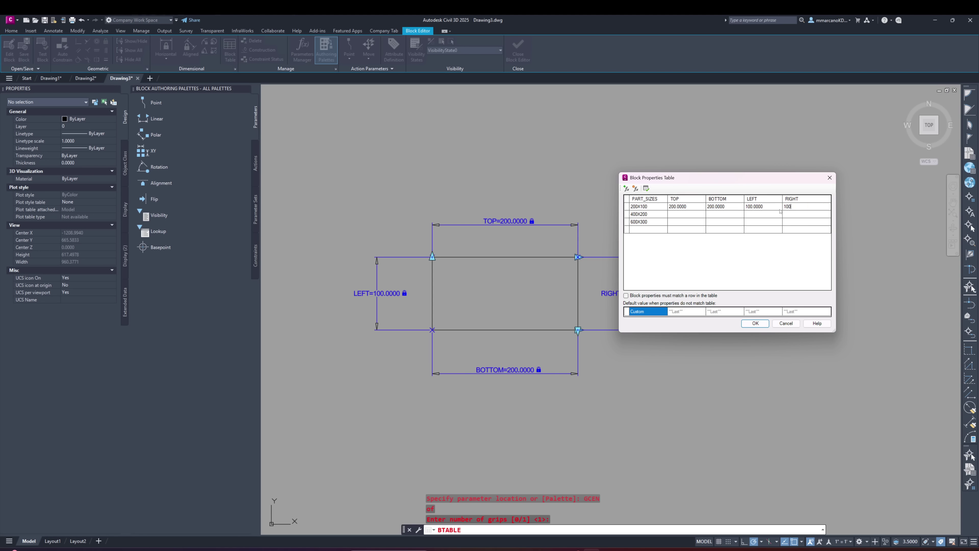
Set TOP to 400 in the 400X200 row and to 600 in the 600X300 row
left_click(683, 216)
left_click(679, 217)
type("400")
left_click(683, 222)
left_click(682, 223)
type("600")
Set BOTTOM to 400 in the 400X200 row and to 600 in the 600X300 row
left_click(719, 214)
left_click(719, 214)
type("200")
double_click(733, 214)
type("400")
left_click(715, 223)
left_click(717, 222)
type("600")
key("Tab")
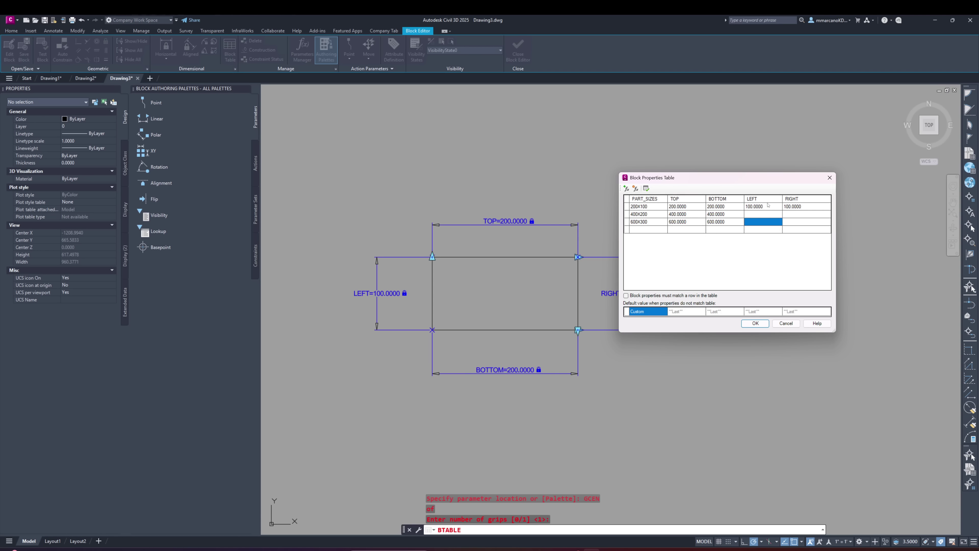
Set LEFT to 200 in the 400X200 row and to 300 in the 600X300 row
left_click(756, 214)
left_click(757, 215)
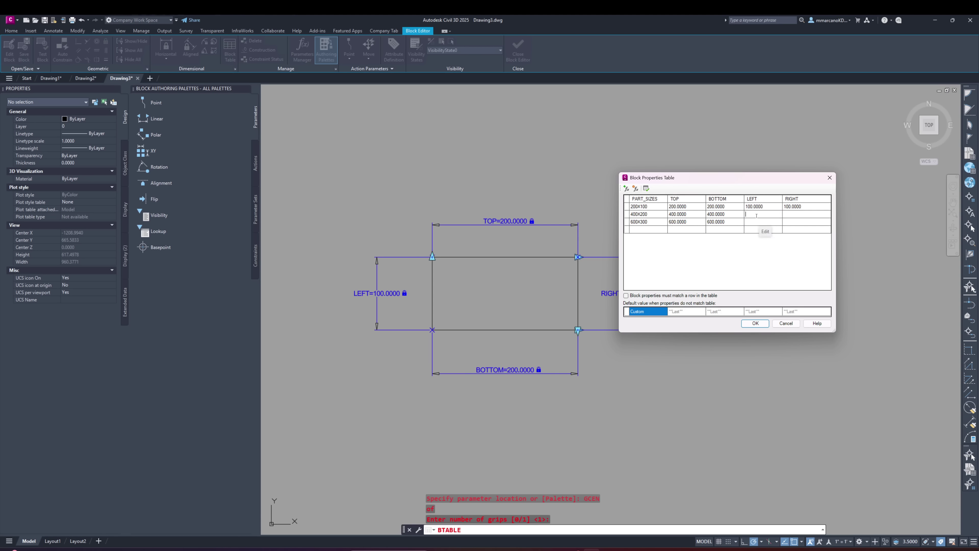
type("200")
left_click(756, 222)
left_click(757, 222)
Set RIGHT to 200 in the 400X200 row and 300 in the 600X300 row, and accept the block properties table
left_click(785, 215)
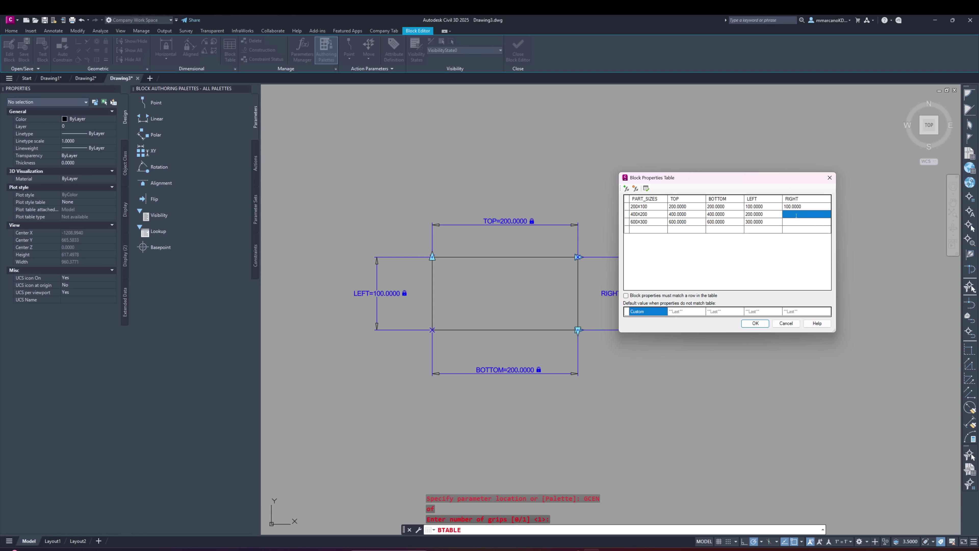
left_click(785, 215)
type("200")
left_click(807, 222)
left_click(804, 223)
type("300")
left_click(805, 230)
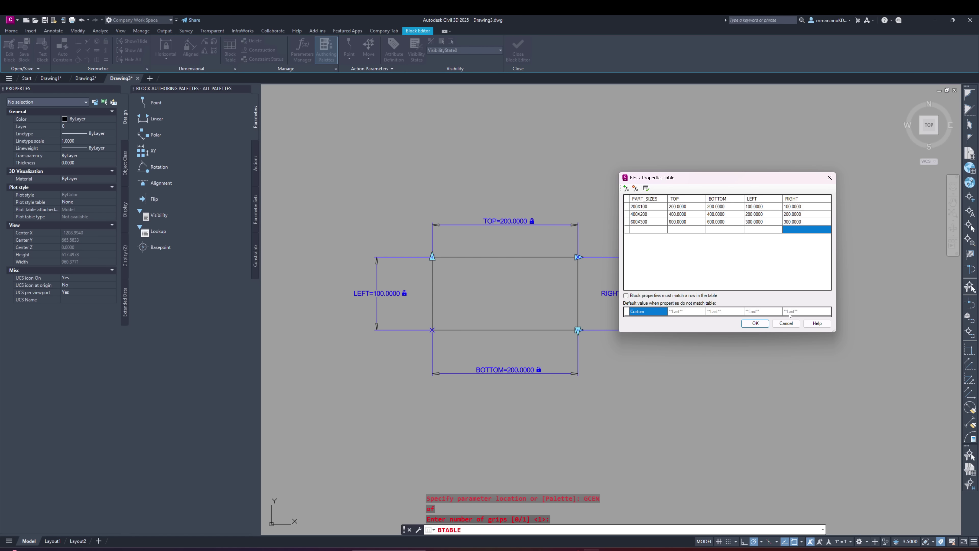
left_click(756, 323)
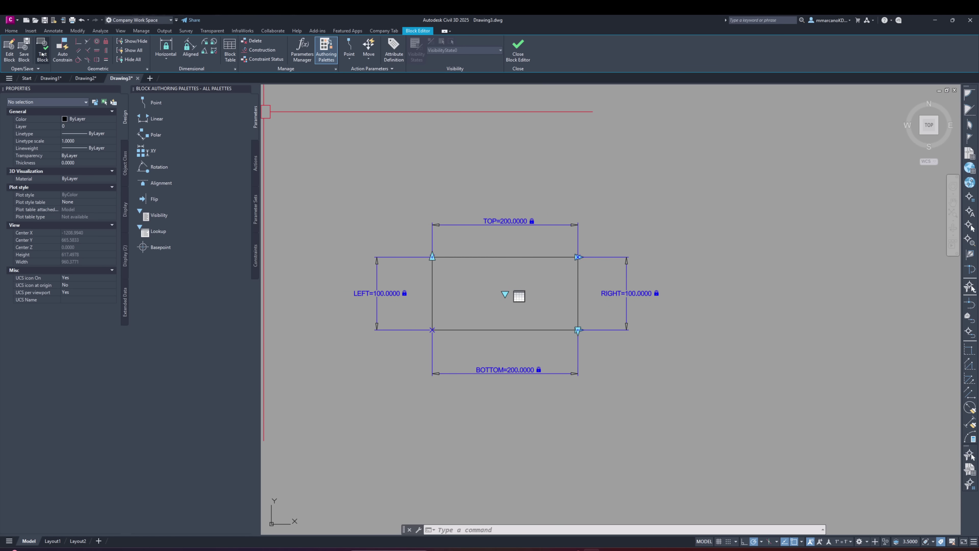
Test the block and switch its part size to 400X200 from the block table grip
left_click(41, 54)
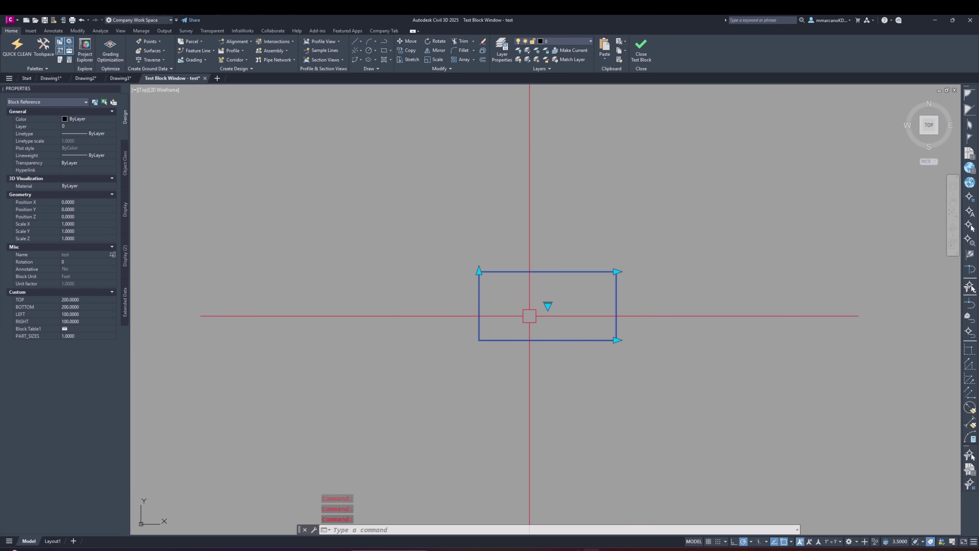
left_click(548, 306)
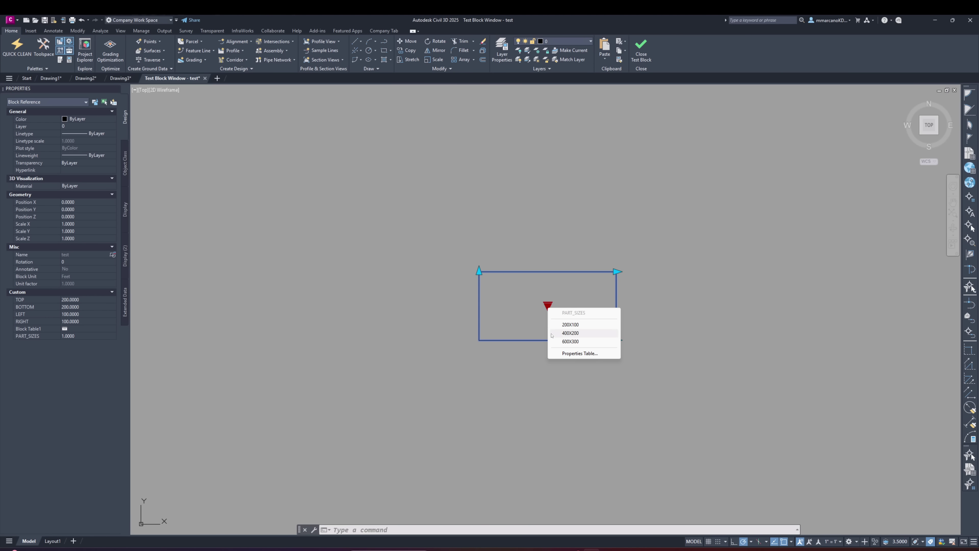
left_click(570, 334)
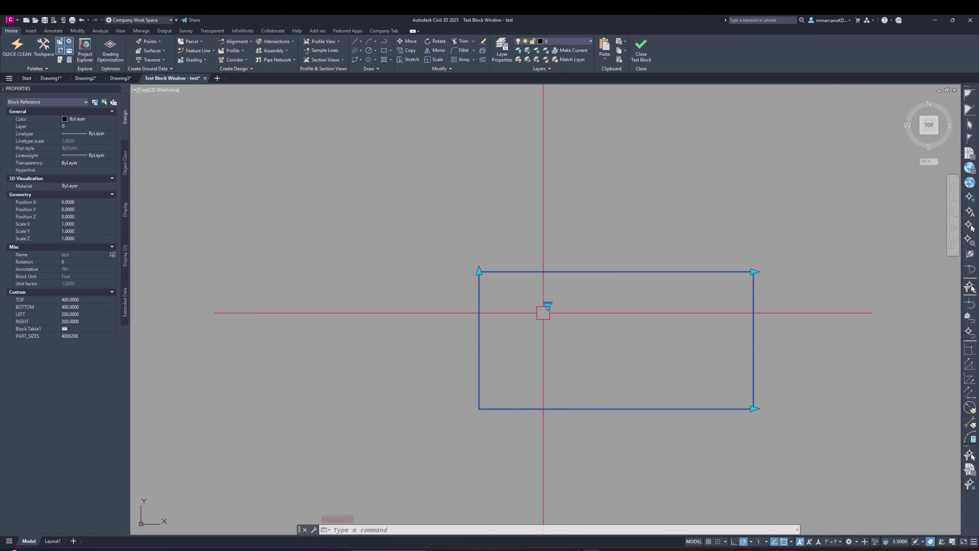
Switch the test block's part size to 600X300 and close the test block window
left_click(548, 305)
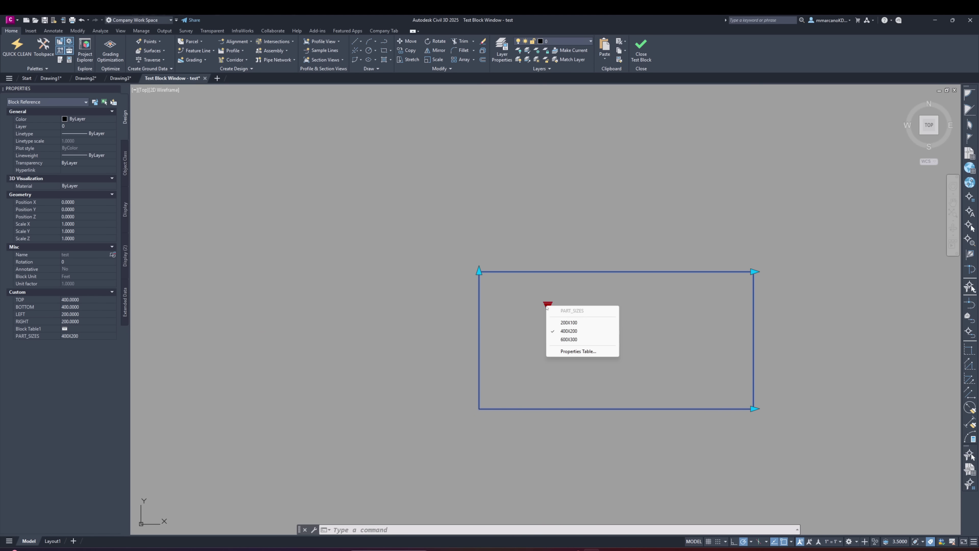
left_click(567, 341)
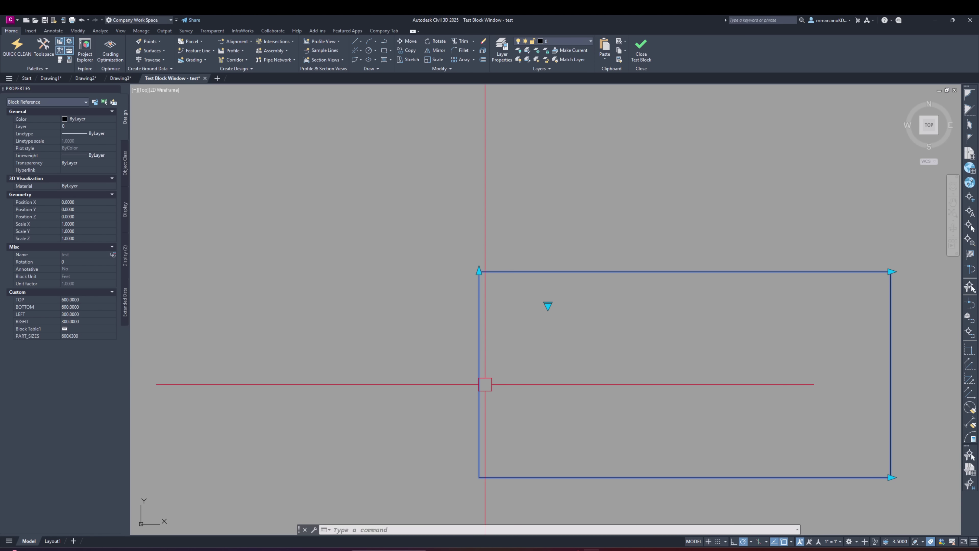
key("Escape")
left_click(641, 50)
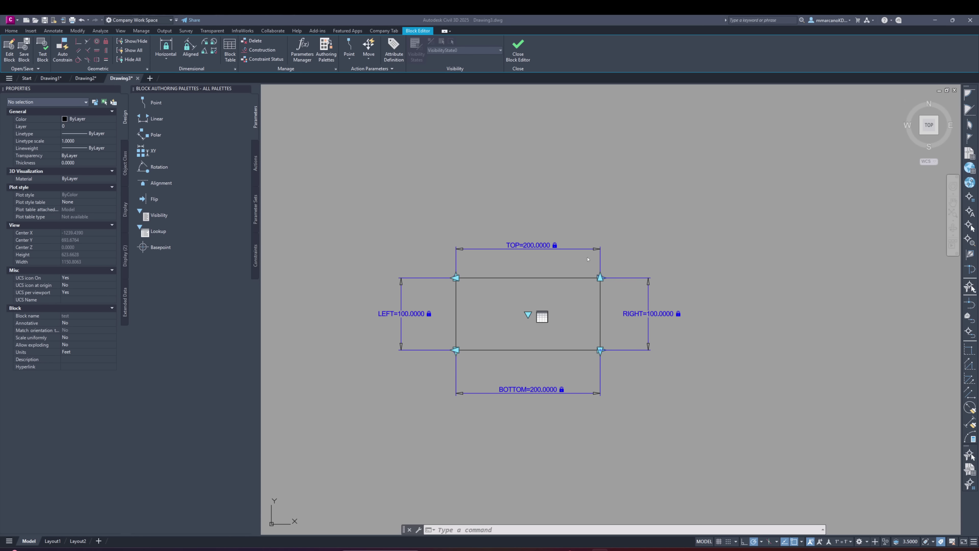
Open the TOP parameter's name and value text for editing and leave text editing
double_click(523, 246)
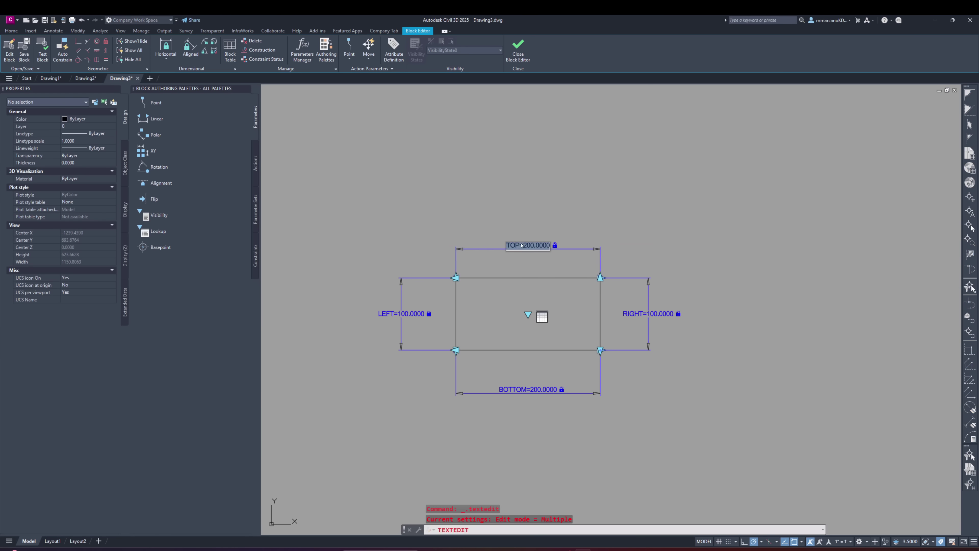
left_click(534, 248)
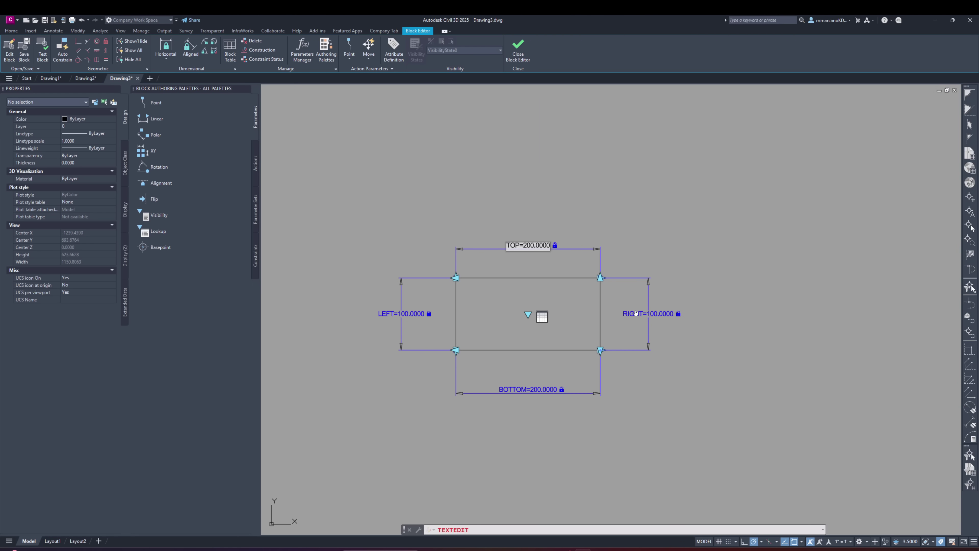
key("Return")
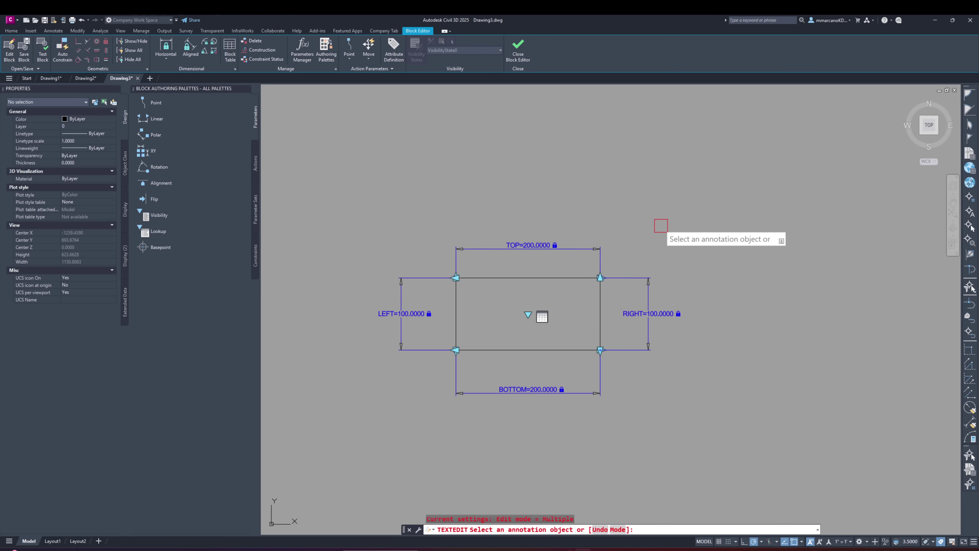
key("Escape")
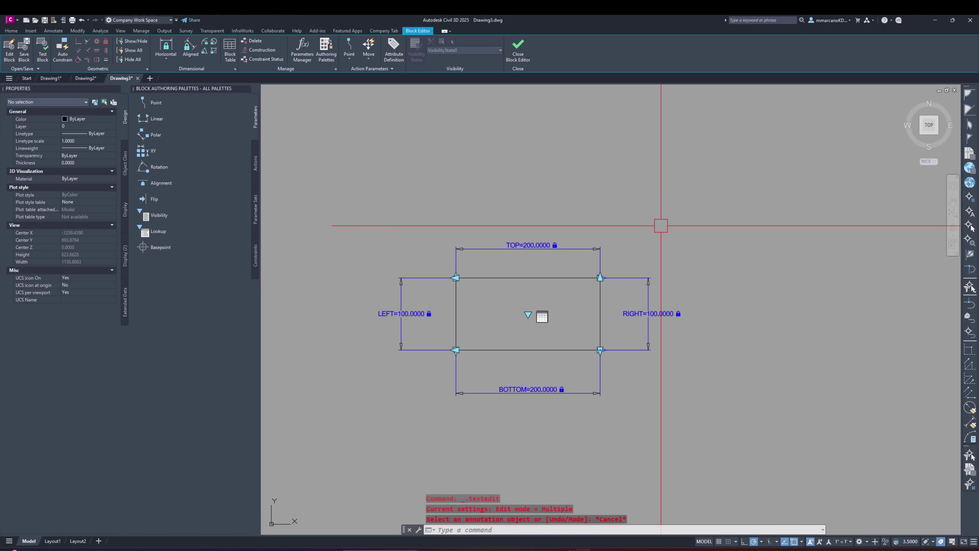